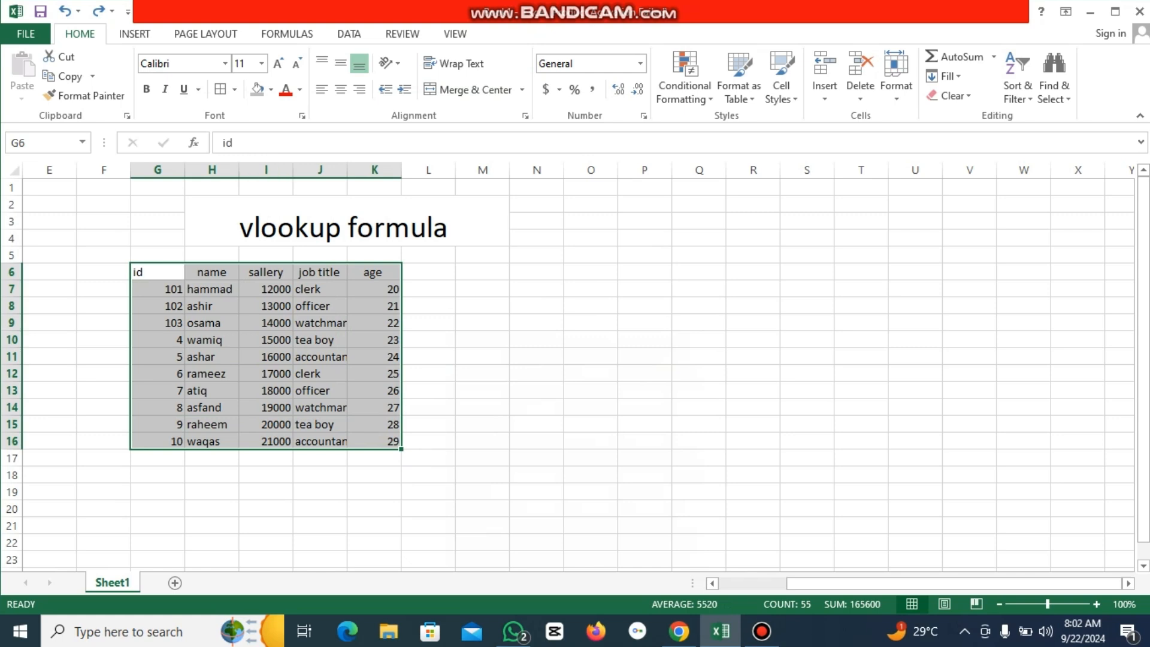
Step: Apply all borders to the table G6:K16 and centre its contents horizontally
left_click(221, 90)
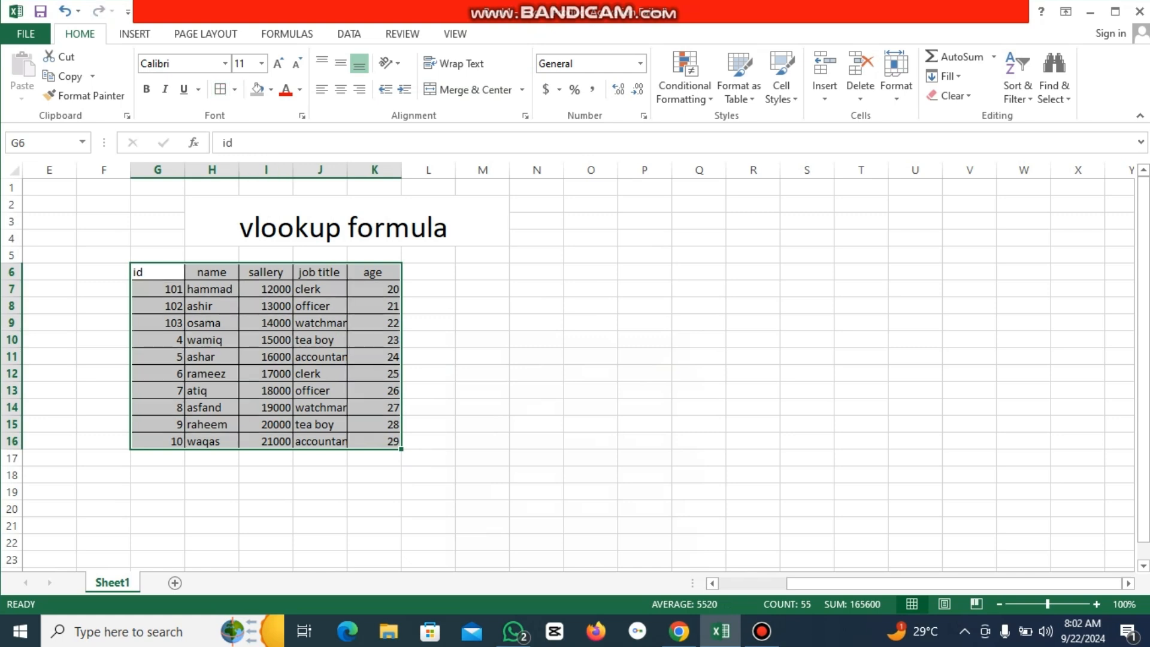
left_click(340, 89)
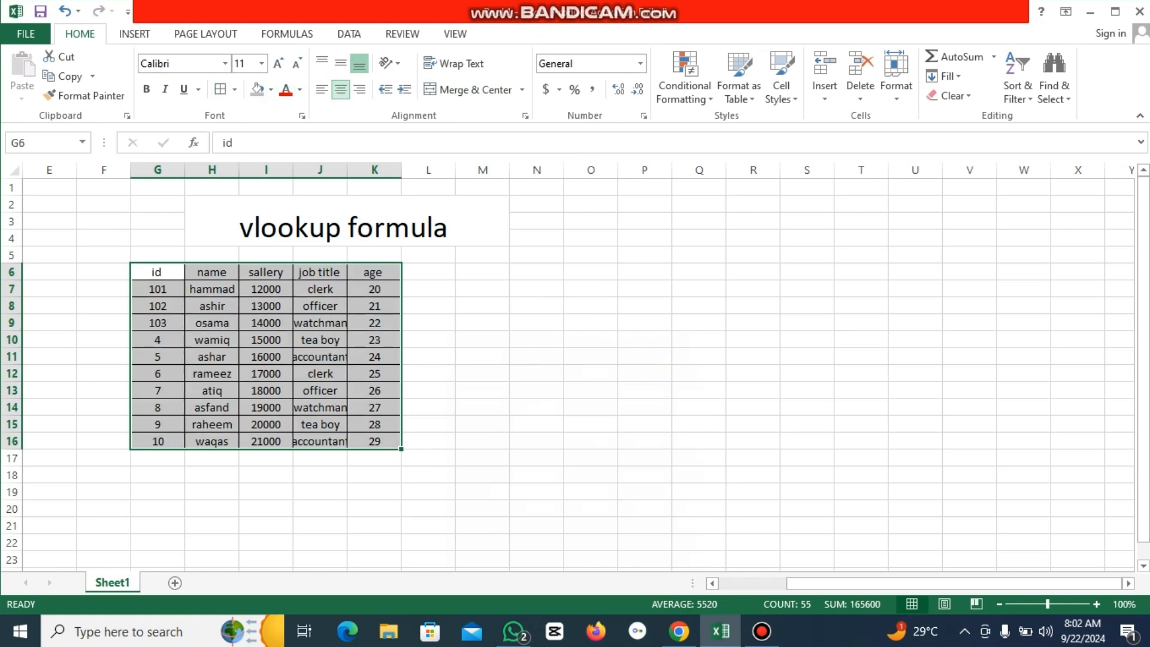
left_click(322, 357)
Step: Format the header row G6:K6 with a grey fill, font size 14 and bold text
left_click_drag(157, 272, 375, 272)
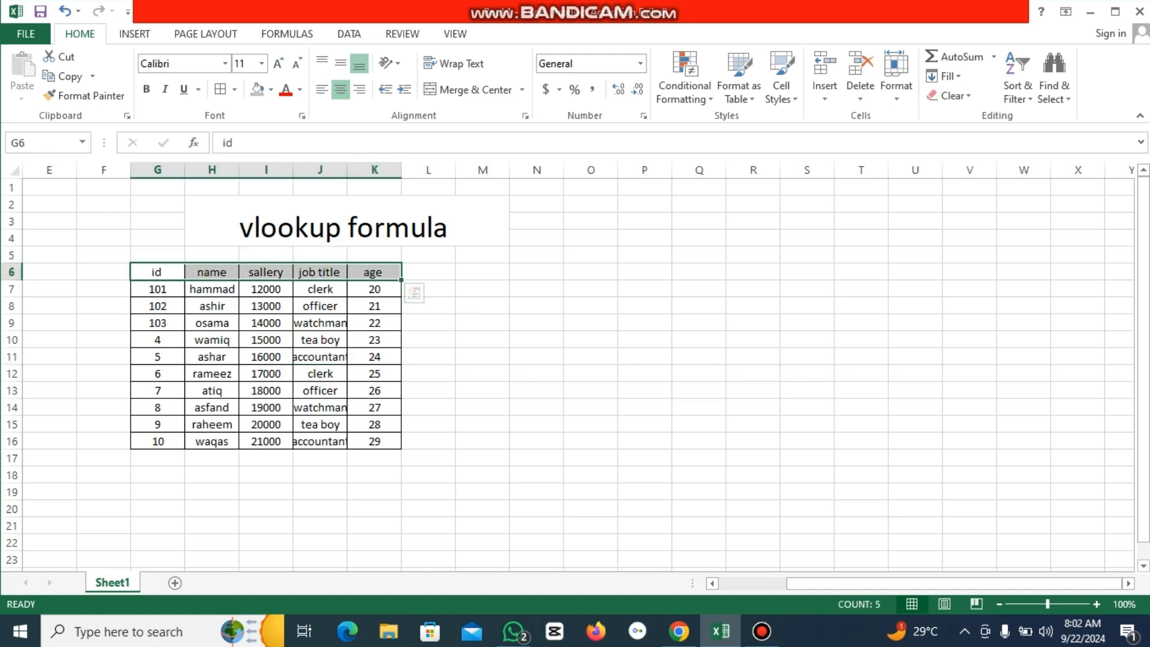
left_click(258, 89)
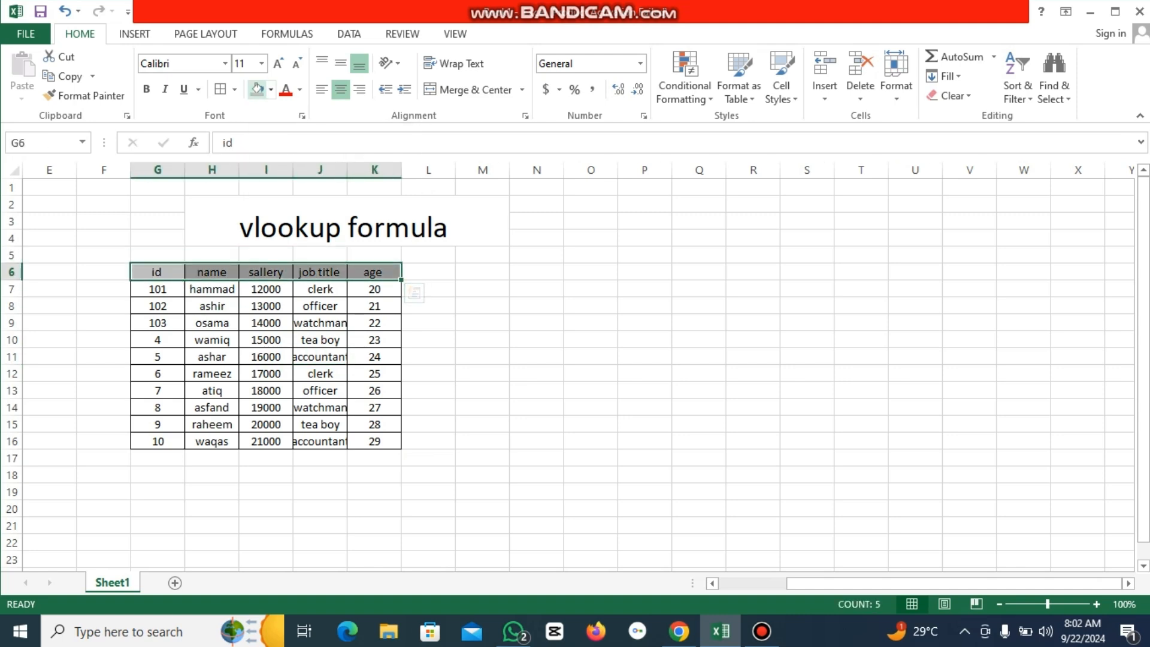
left_click(278, 63)
left_click(278, 63)
left_click(278, 63)
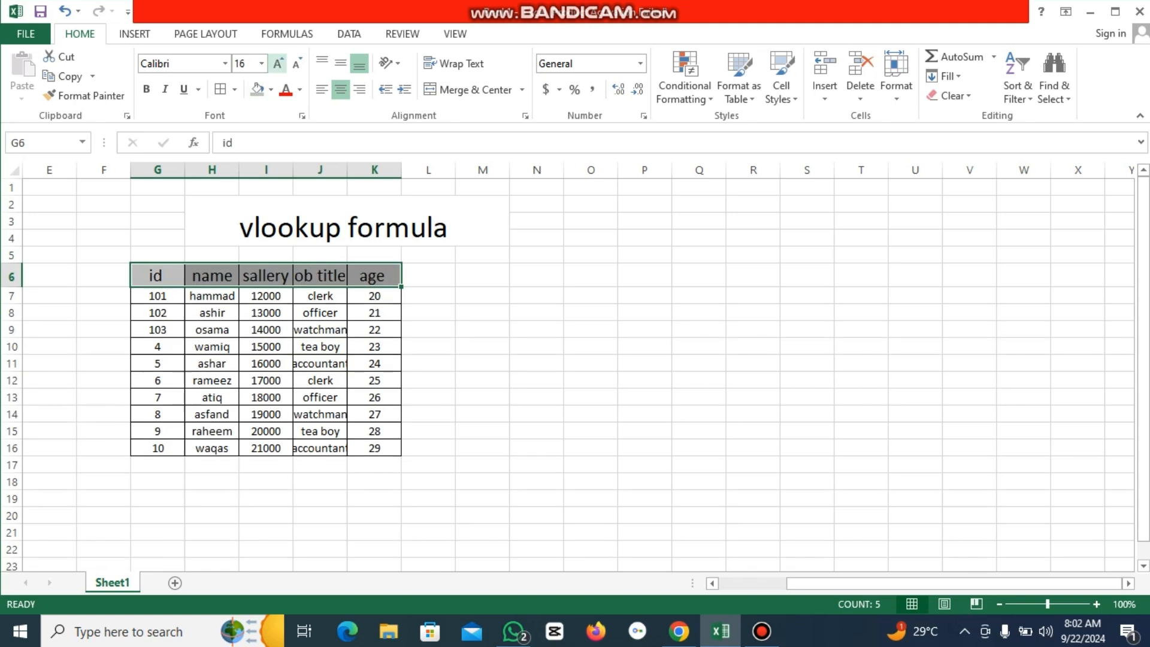
left_click(296, 62)
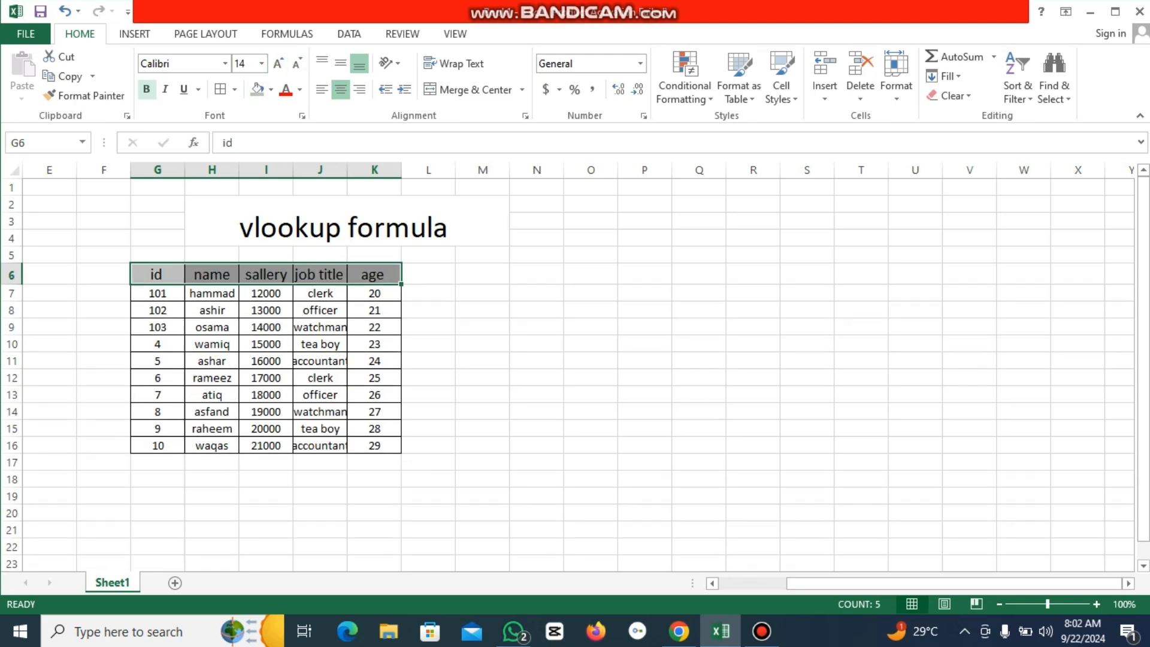
left_click(146, 90)
left_click(482, 344)
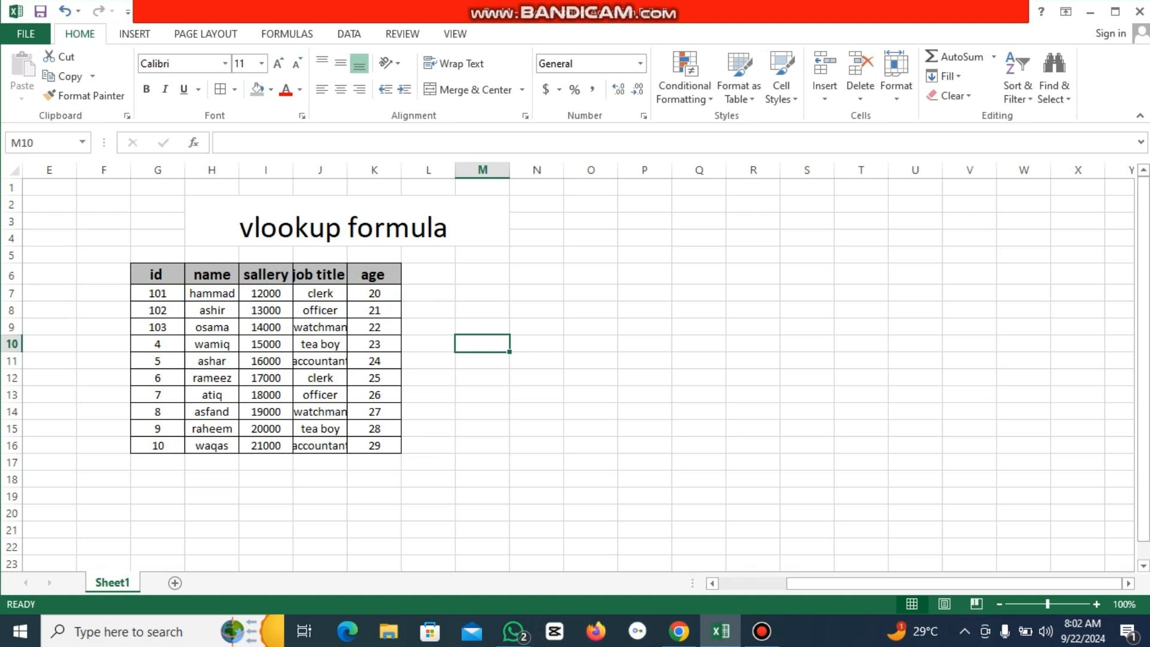
left_click(157, 275)
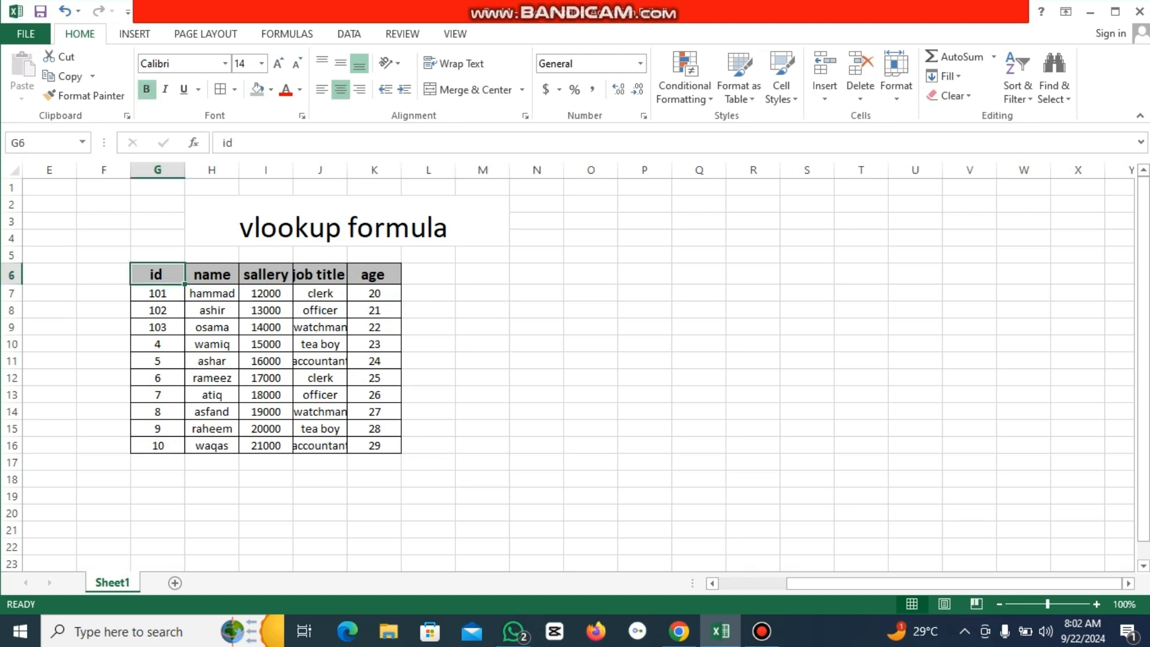
left_click_drag(157, 274, 157, 361)
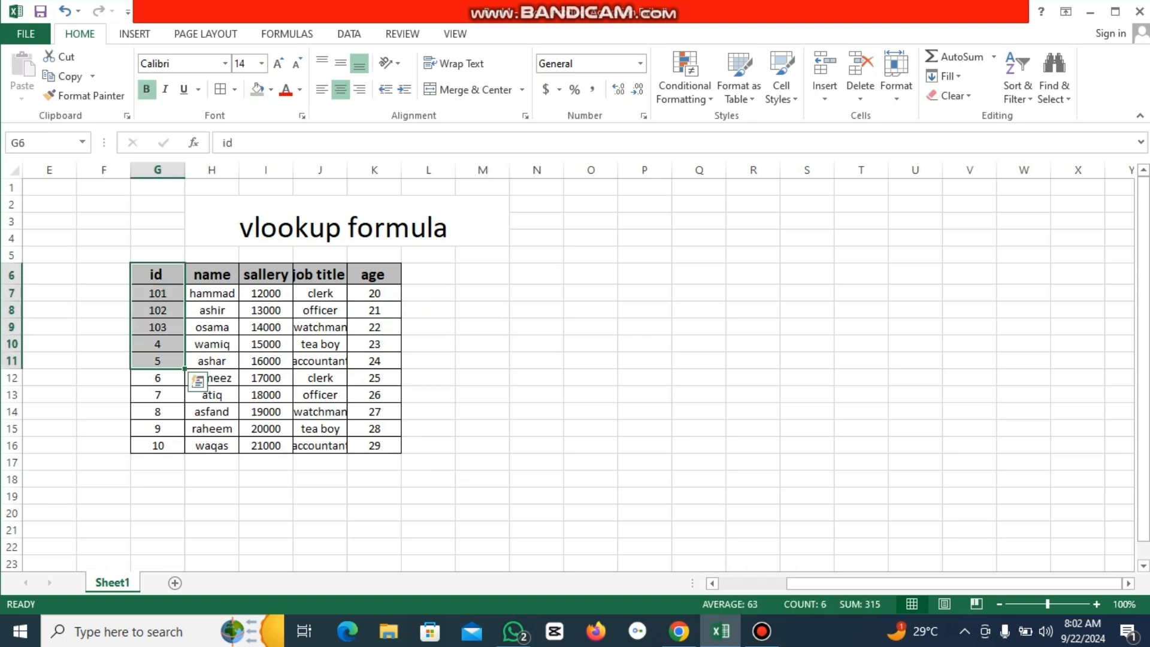
left_click_drag(212, 274, 211, 378)
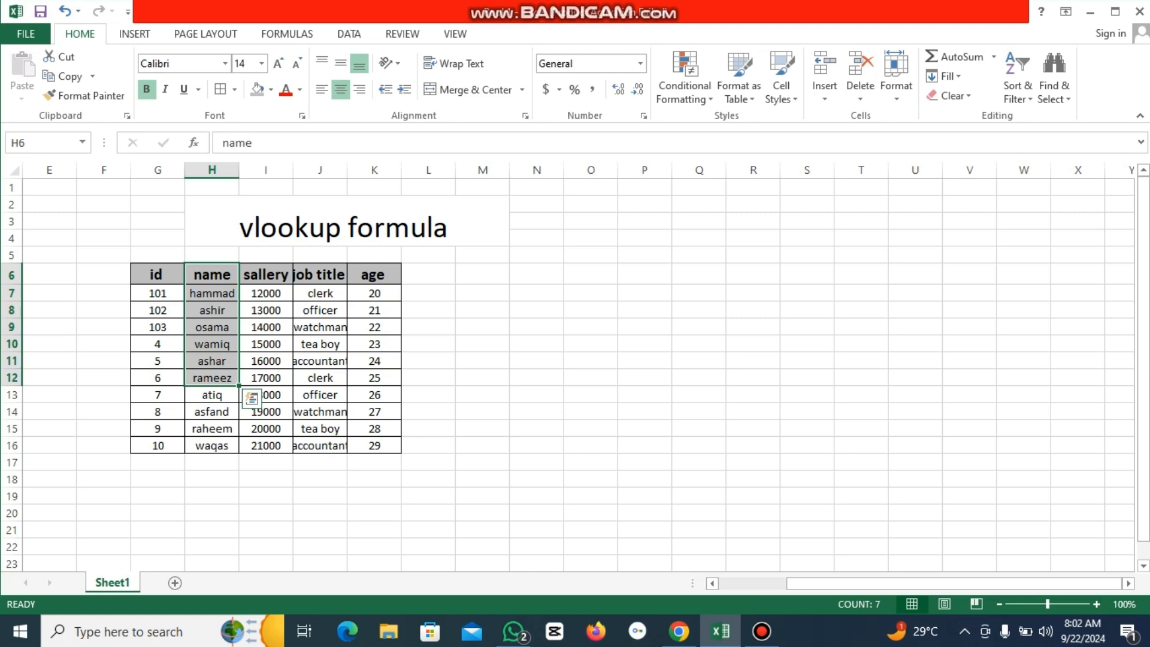
left_click_drag(320, 274, 319, 344)
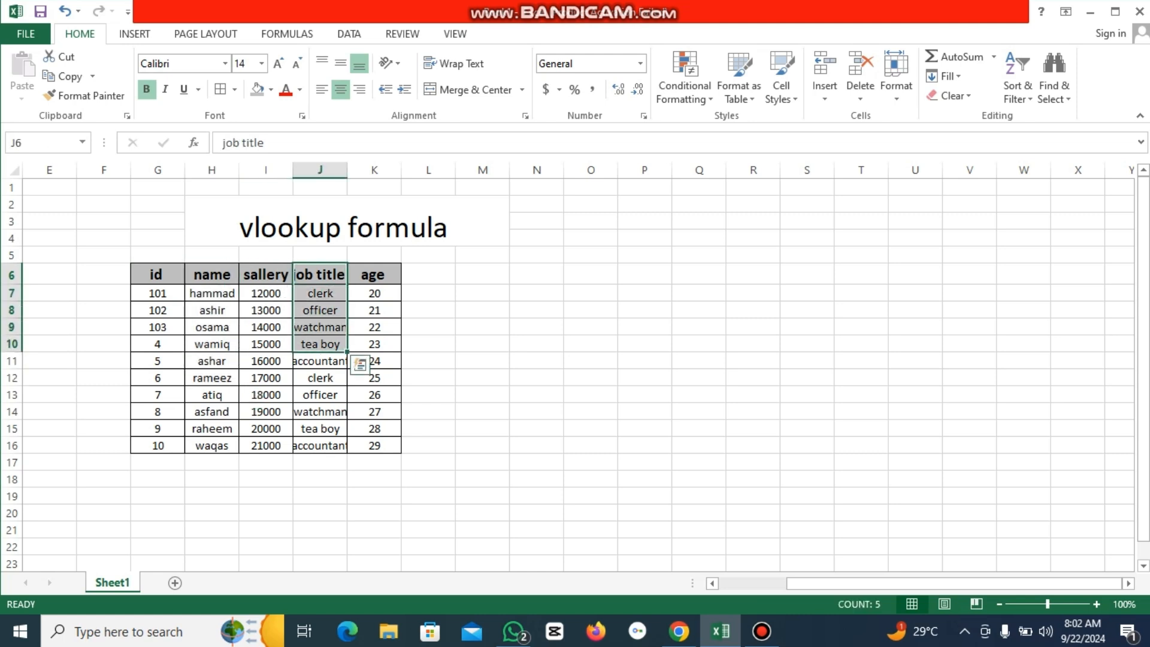
left_click_drag(374, 275, 375, 344)
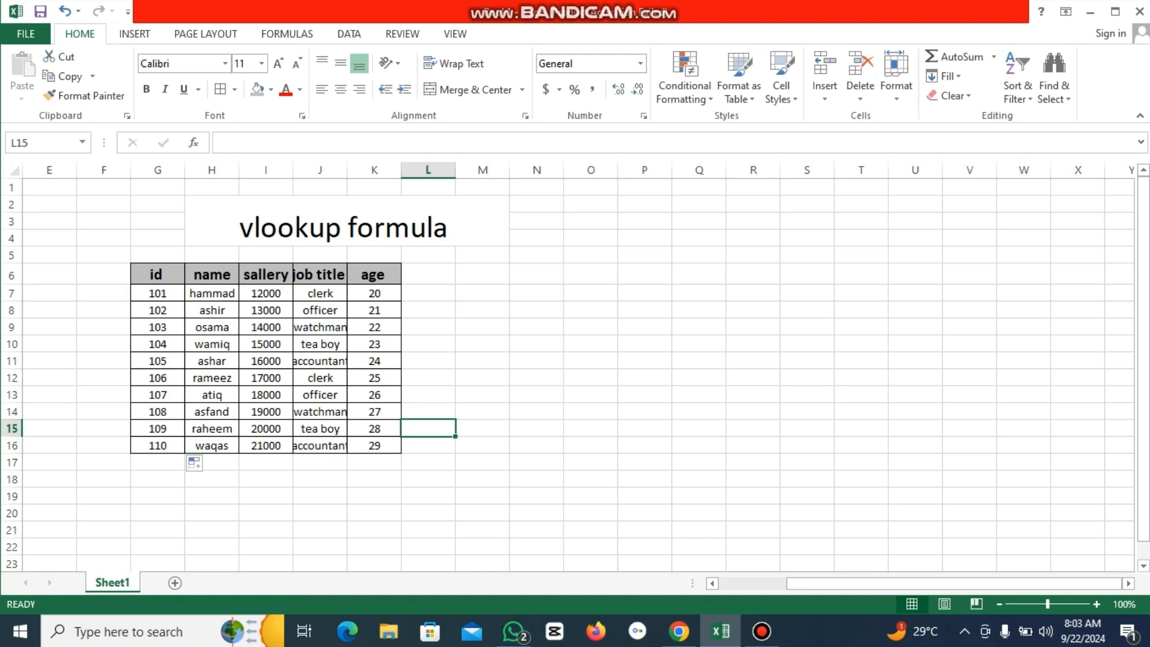
Step: Enter 104 in cell M6 as the id to look up
left_click(482, 274)
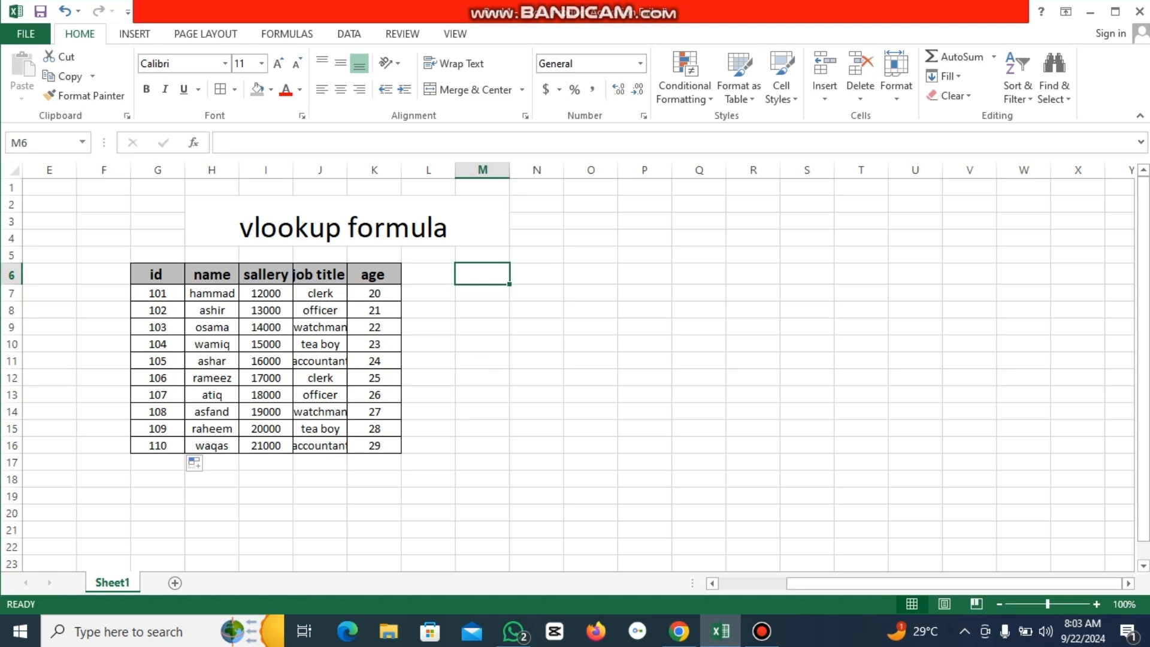
type("104")
key("Tab")
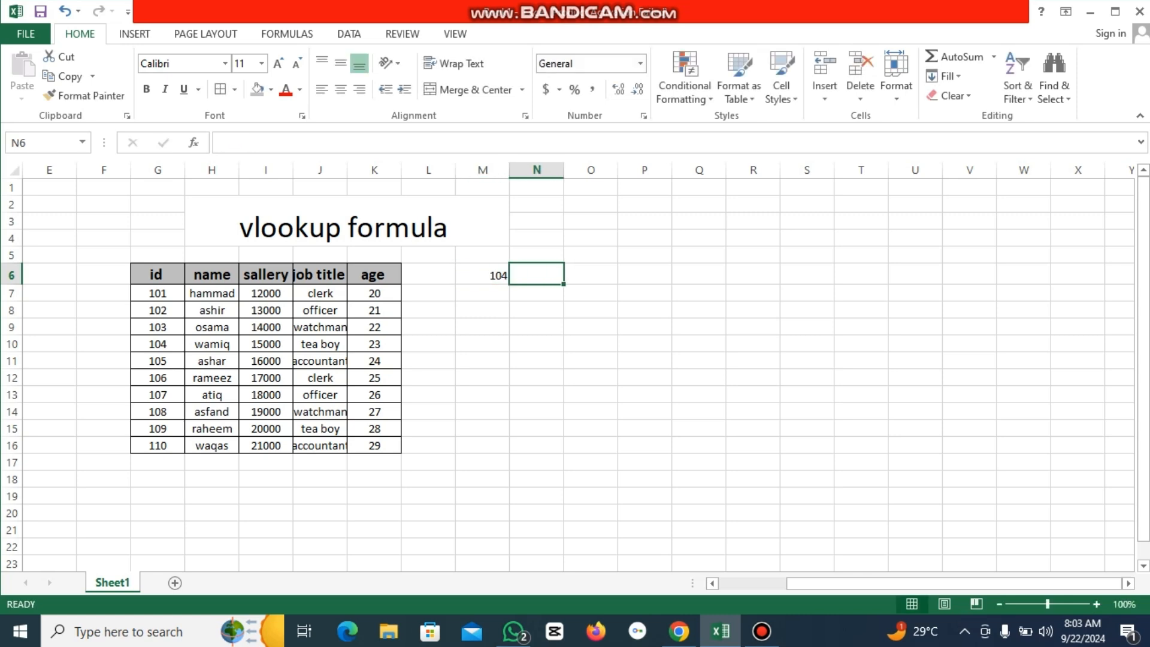
Step: Enter the formula =VLOOKUP(M6,G6:K16,2,FALSE) in cell N6 to return the name matching the id
type("=")
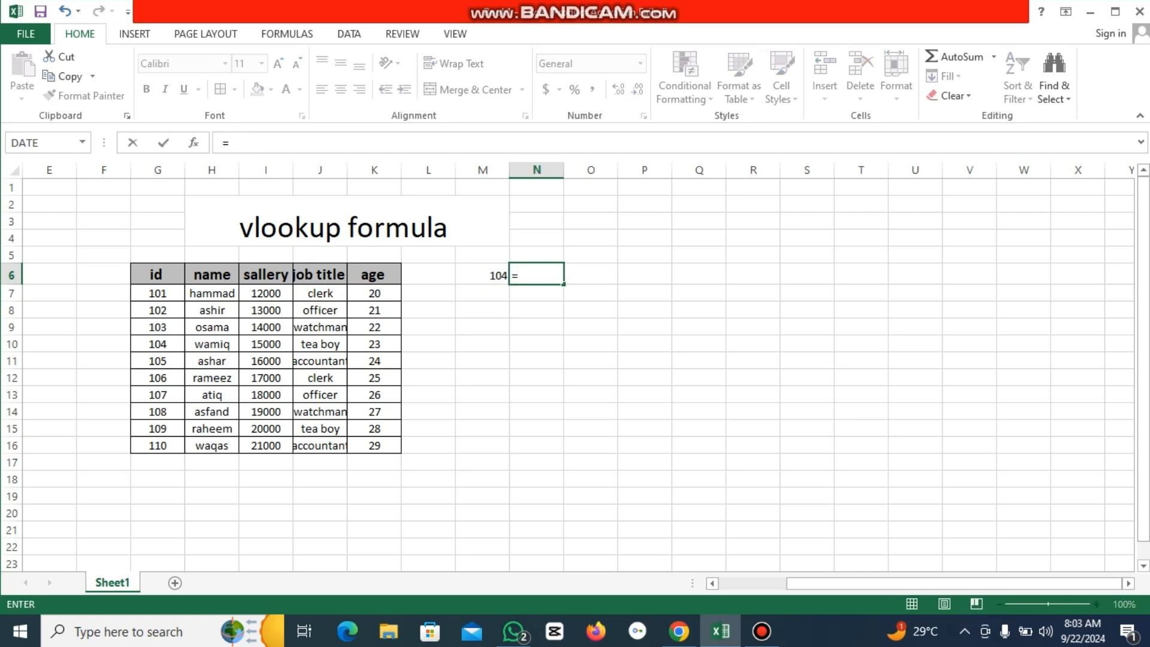
type("vlook")
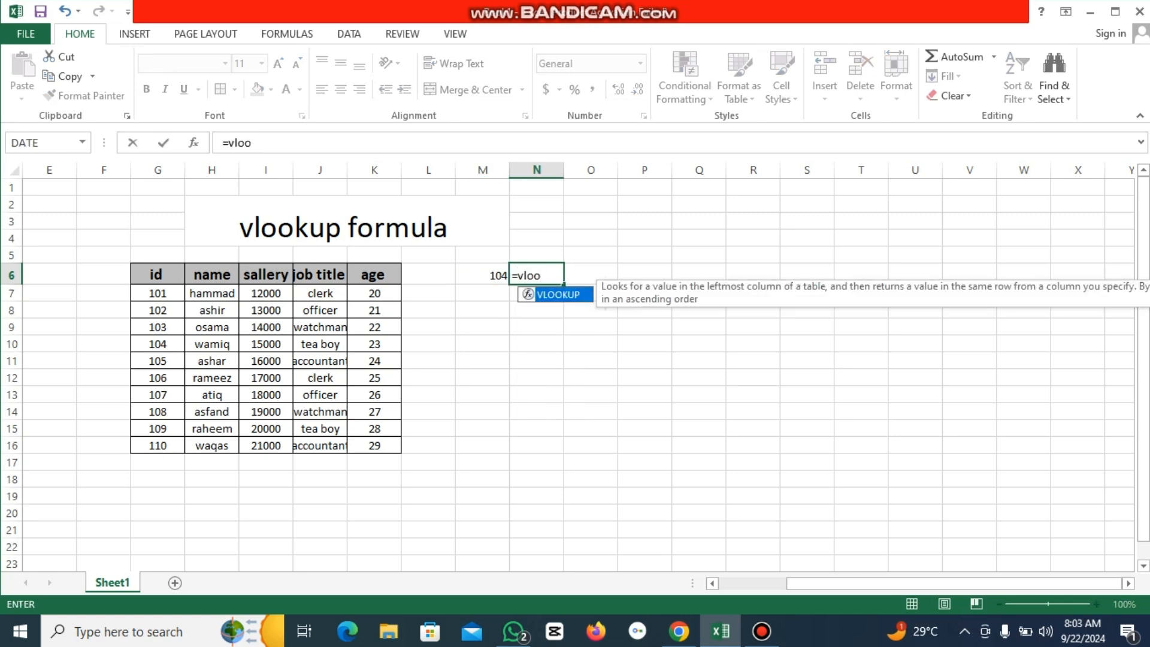
key("Tab")
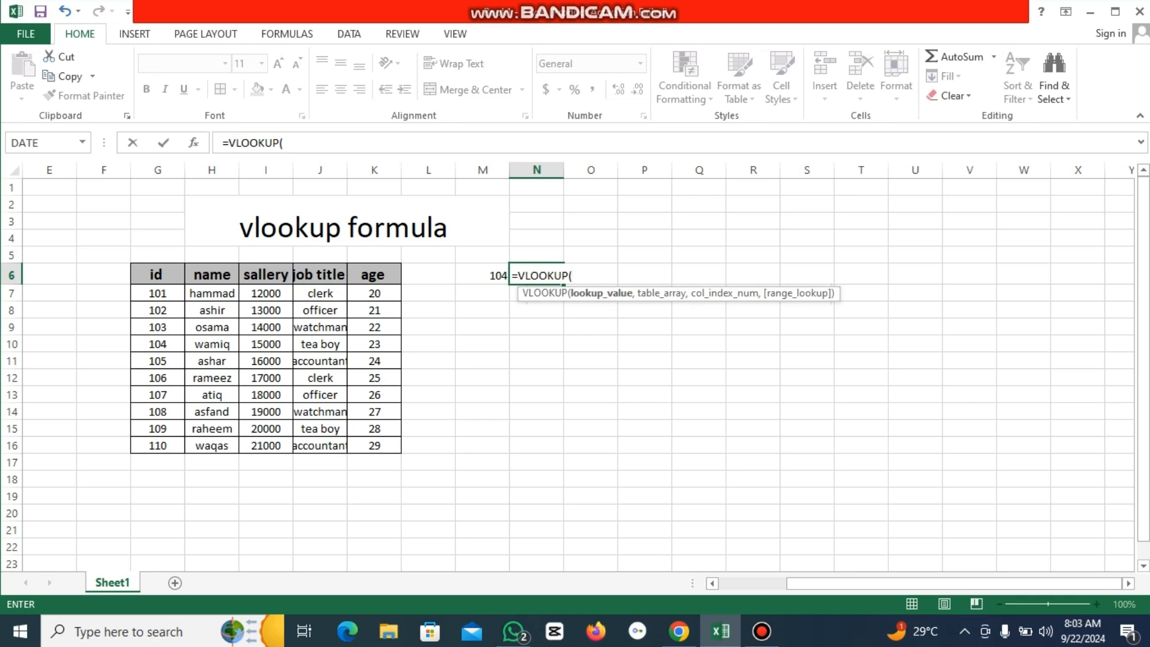
key("Left")
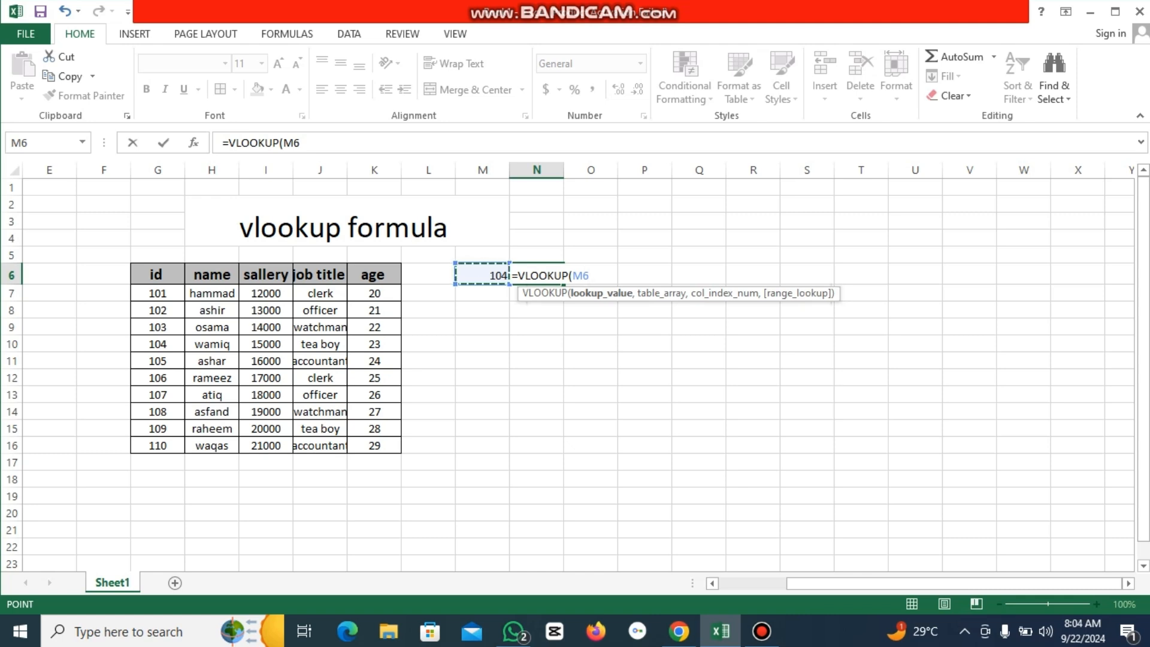
type(",")
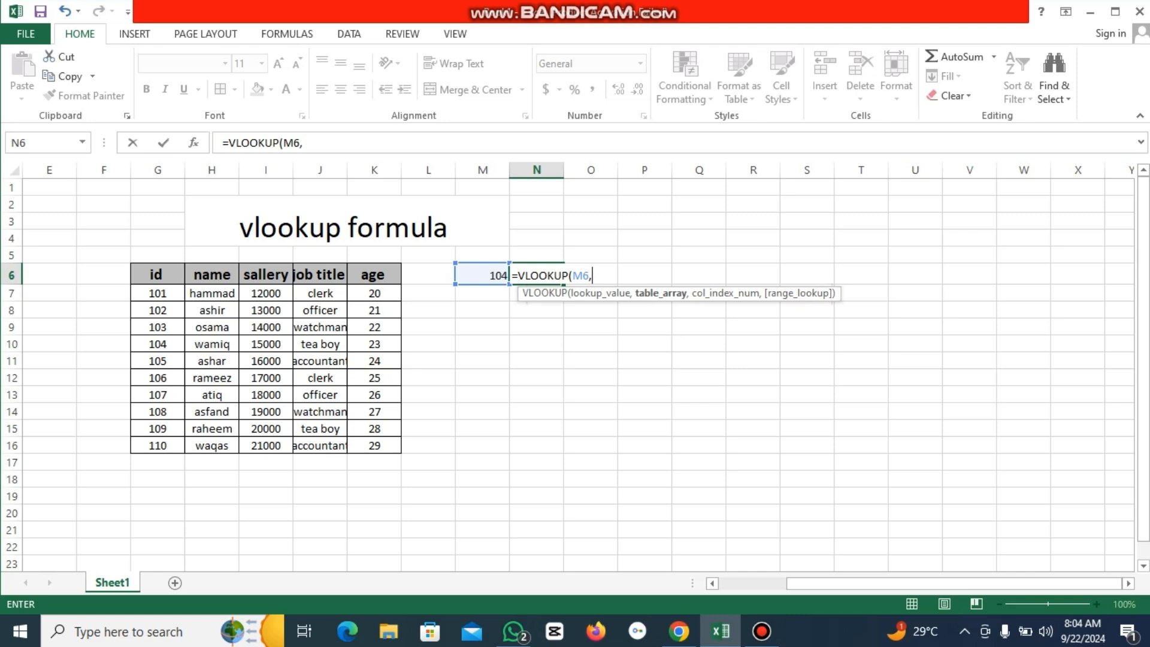
left_click_drag(158, 275, 399, 449)
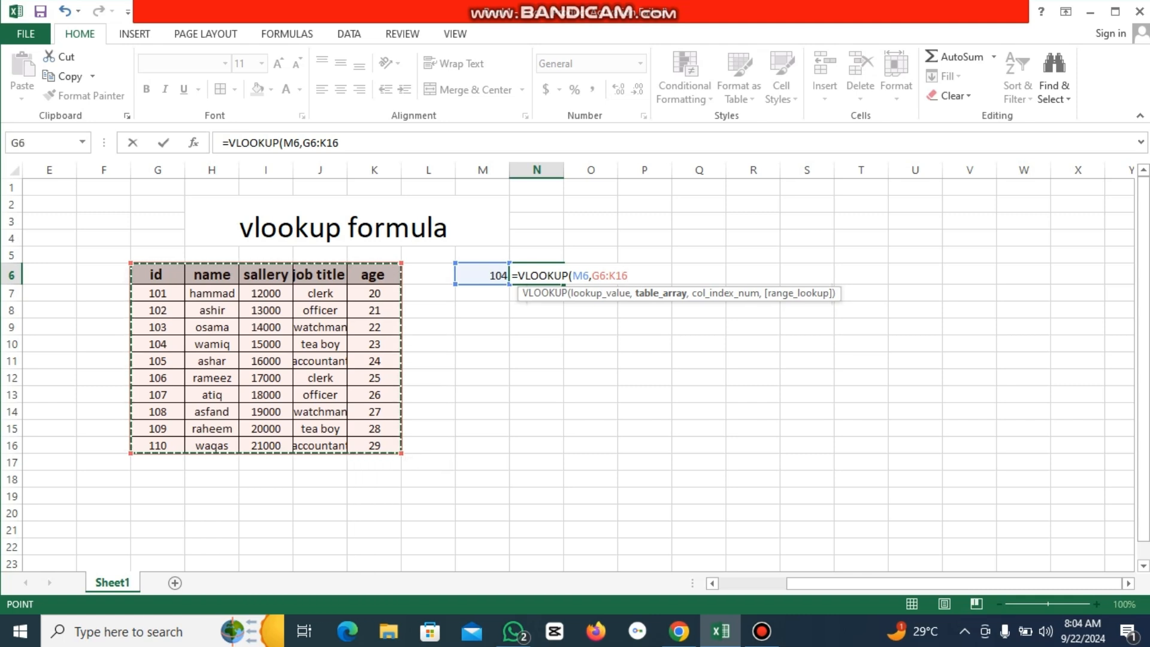
type(",")
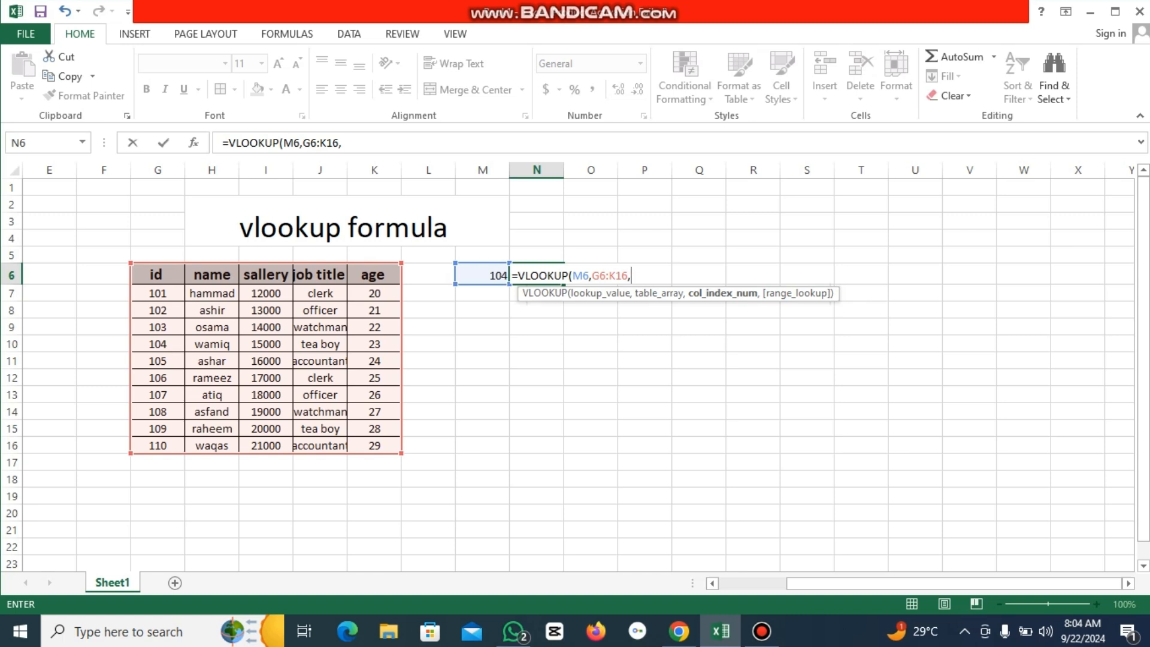
type("2")
type(",")
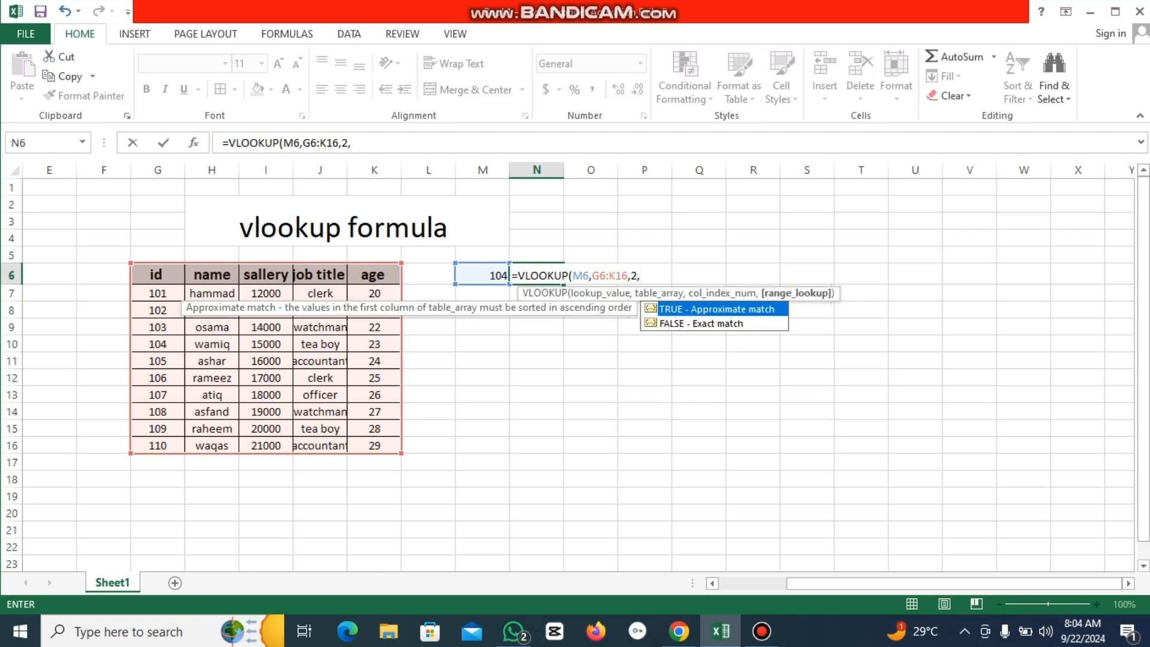
key("Down")
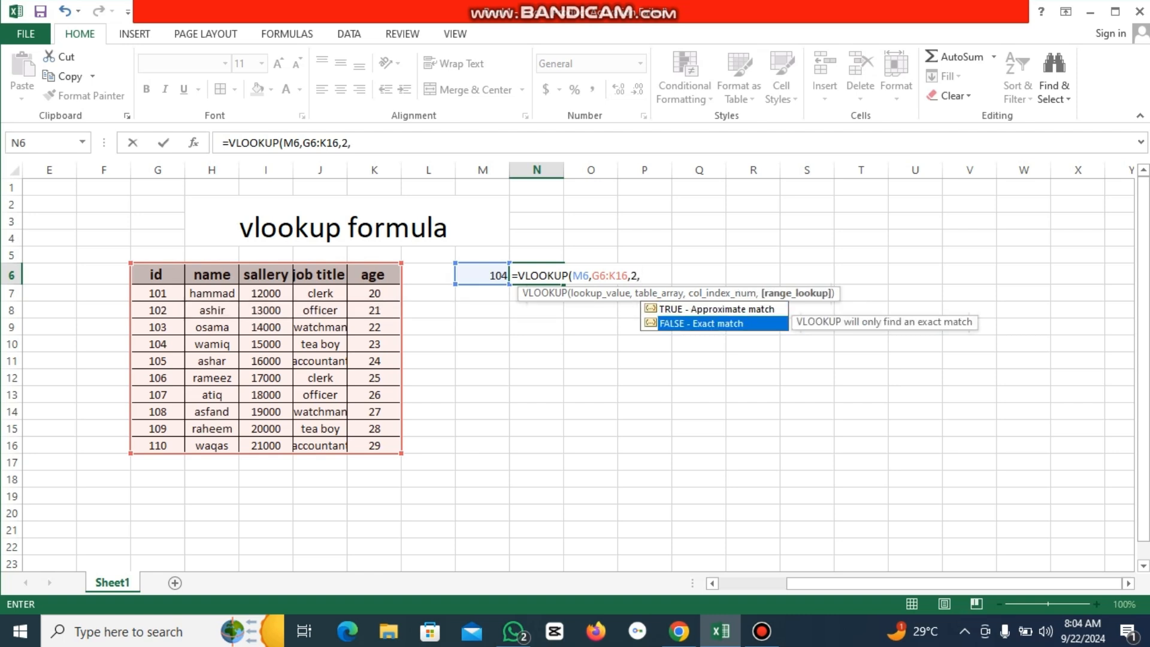
key("Tab")
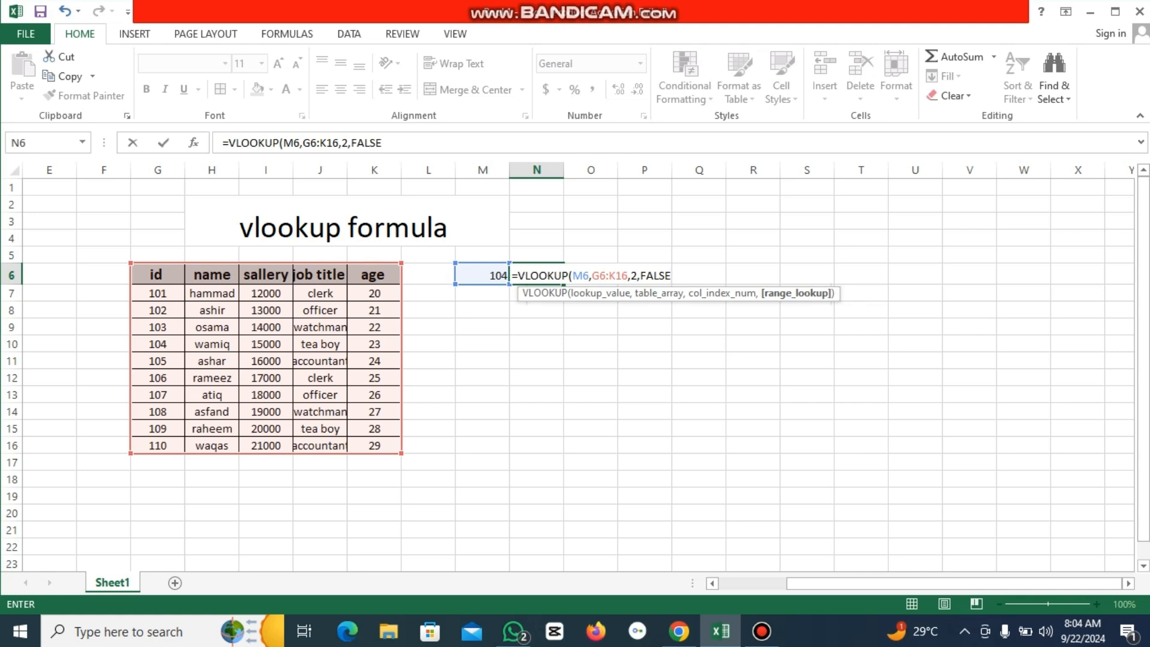
type(")")
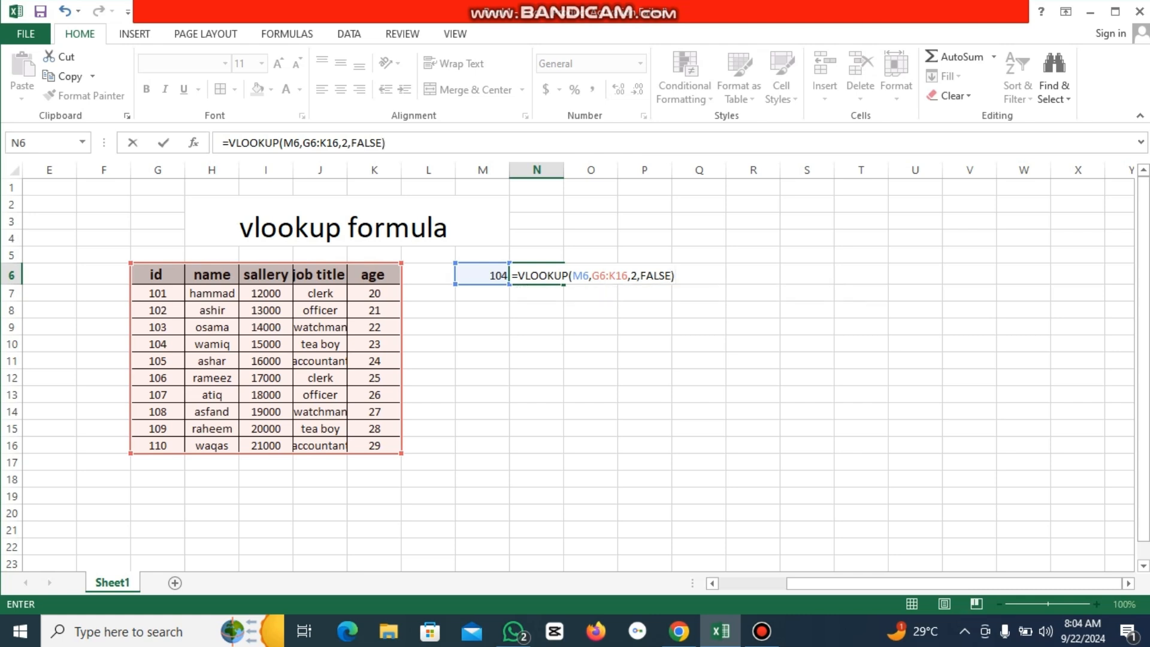
key("Return")
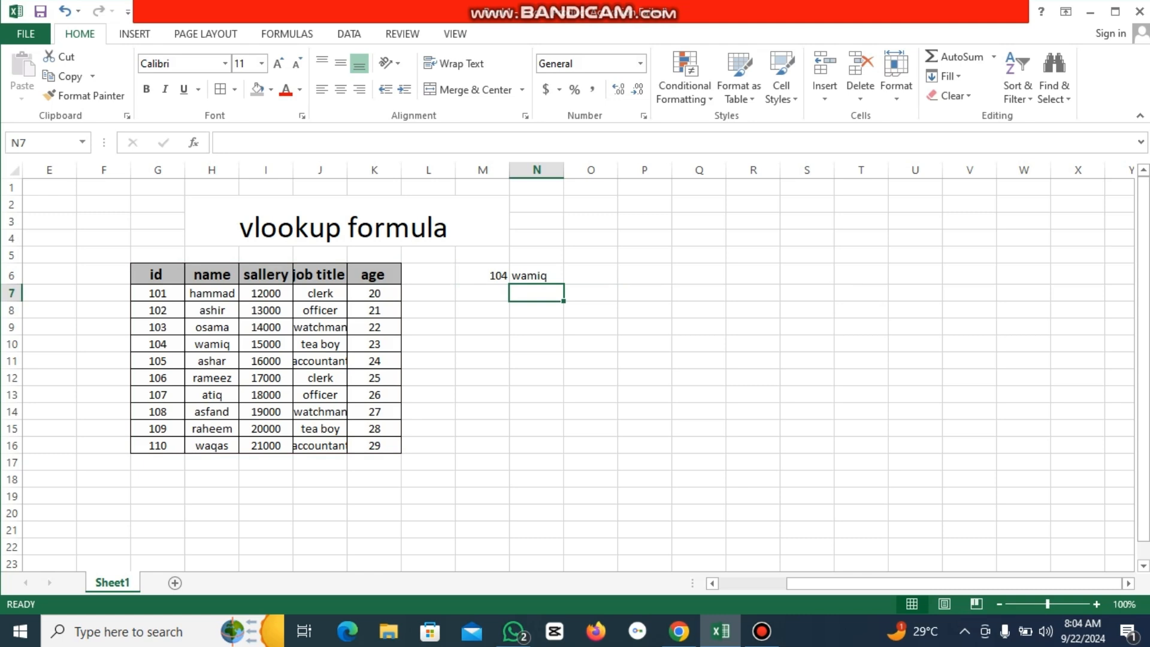
left_click(212, 361)
left_click(212, 344)
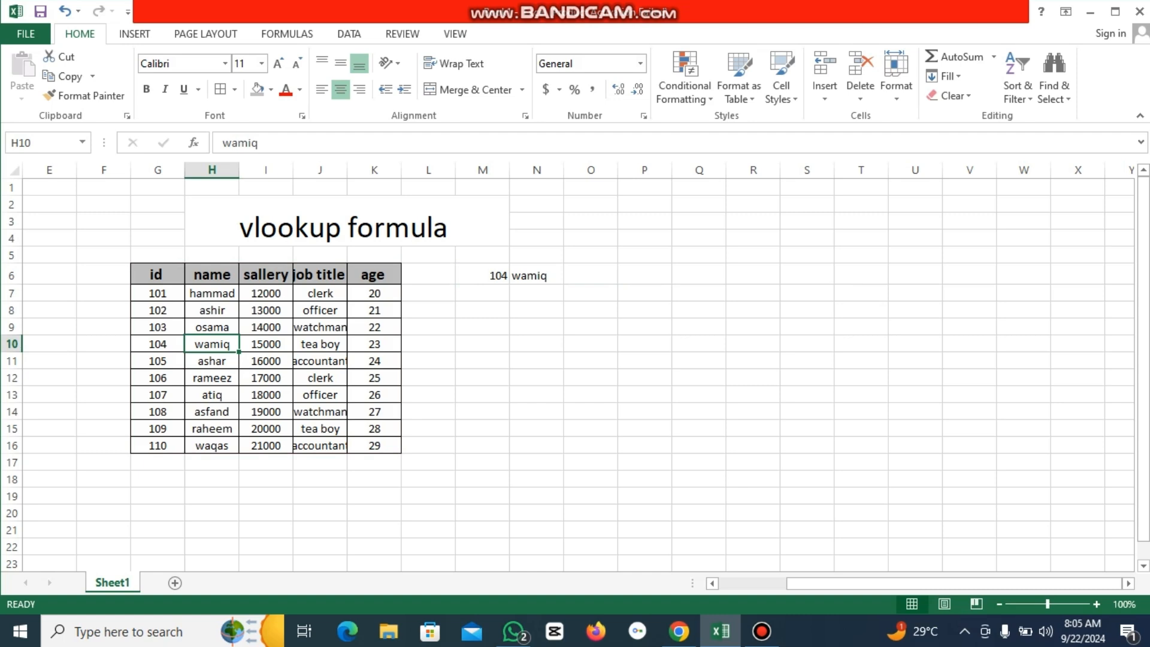
left_click(537, 276)
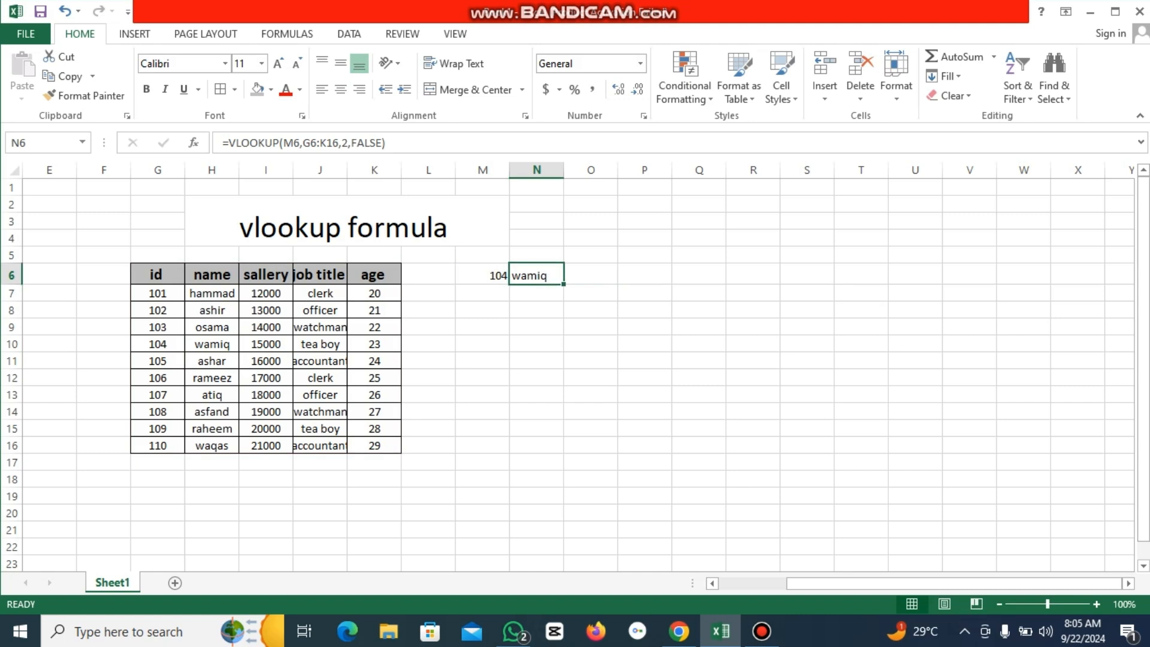
Step: Change the lookup id in cell M6 to 105
left_click(482, 276)
key("BackSpace")
type("10")
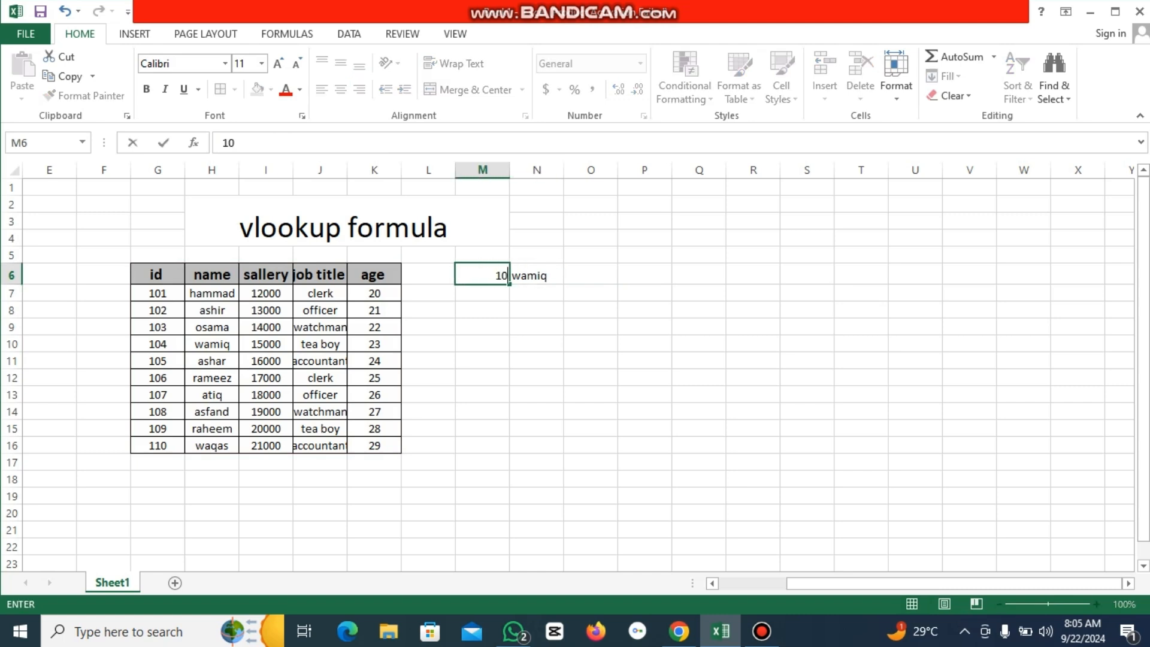
type("5")
key("Return")
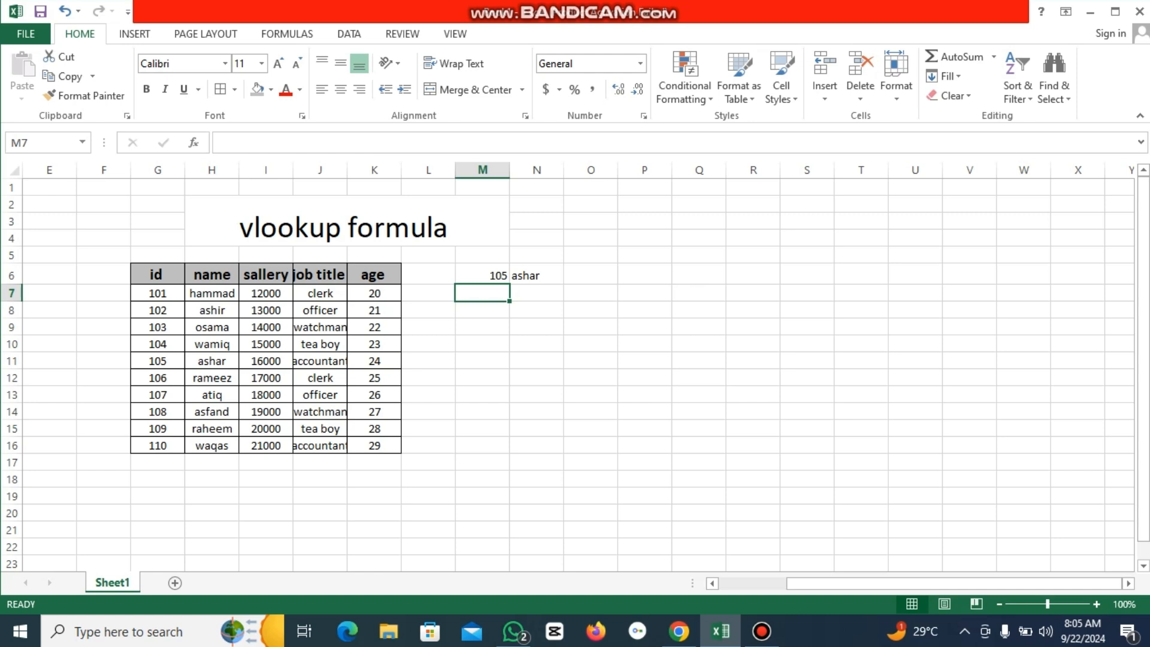
Step: Enter the formula =VLOOKUP(M6,G6:K16,3,FALSE) in cell O6 to return the salary matching the id
double_click(590, 276)
type("=vlook")
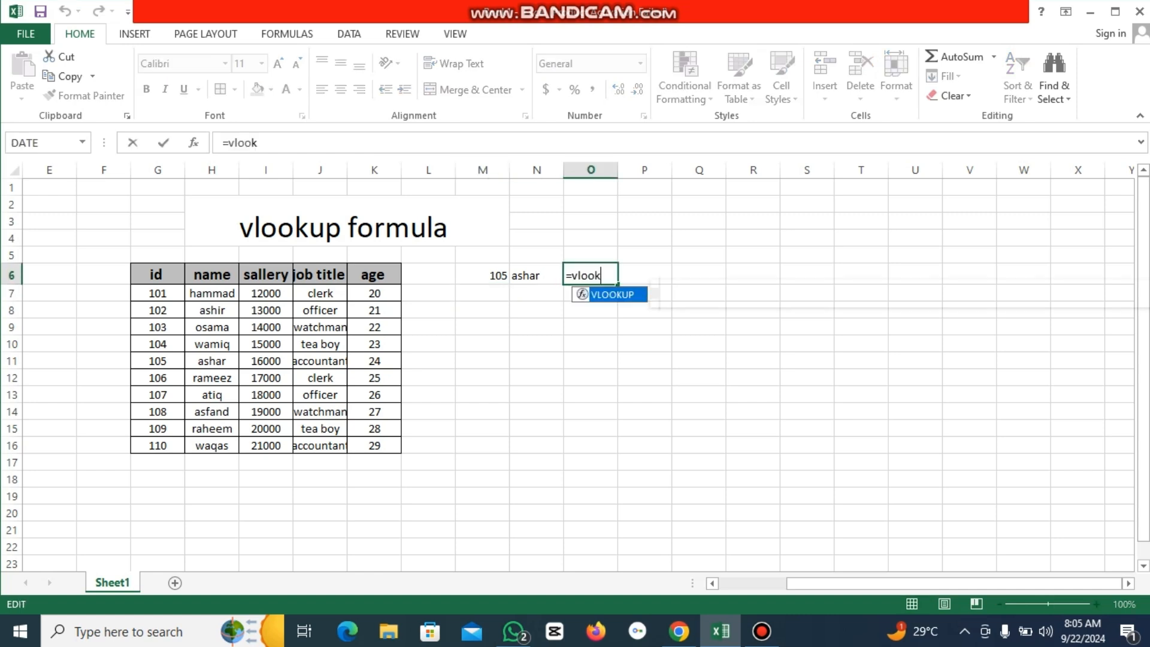
key("Tab")
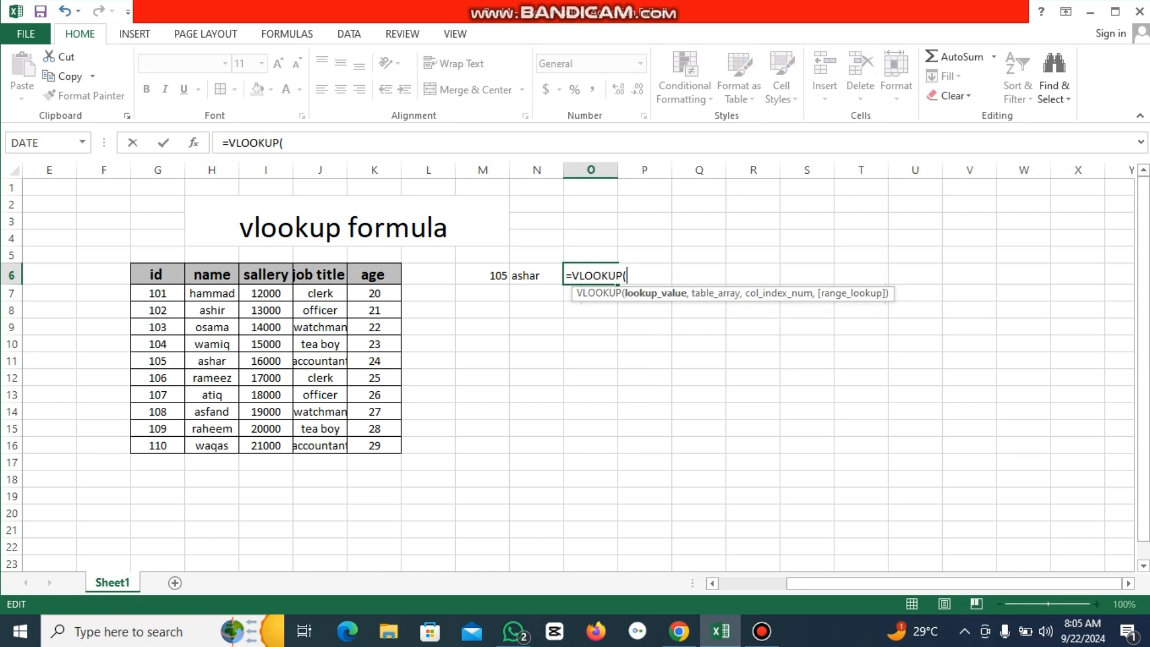
left_click(483, 276)
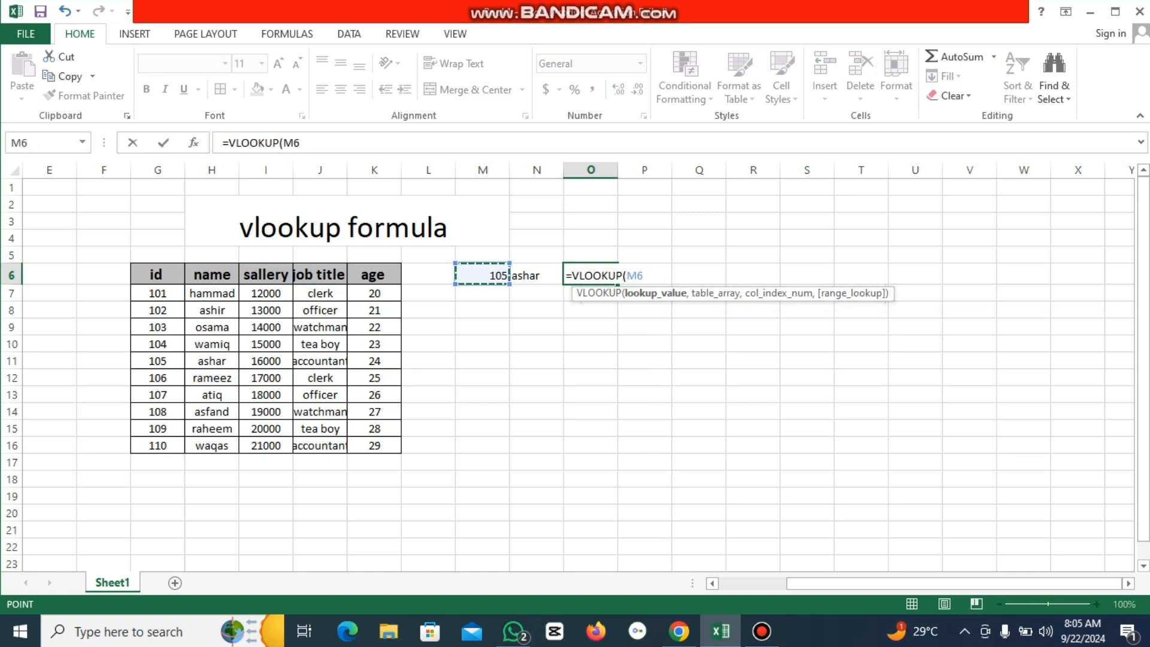
type(",")
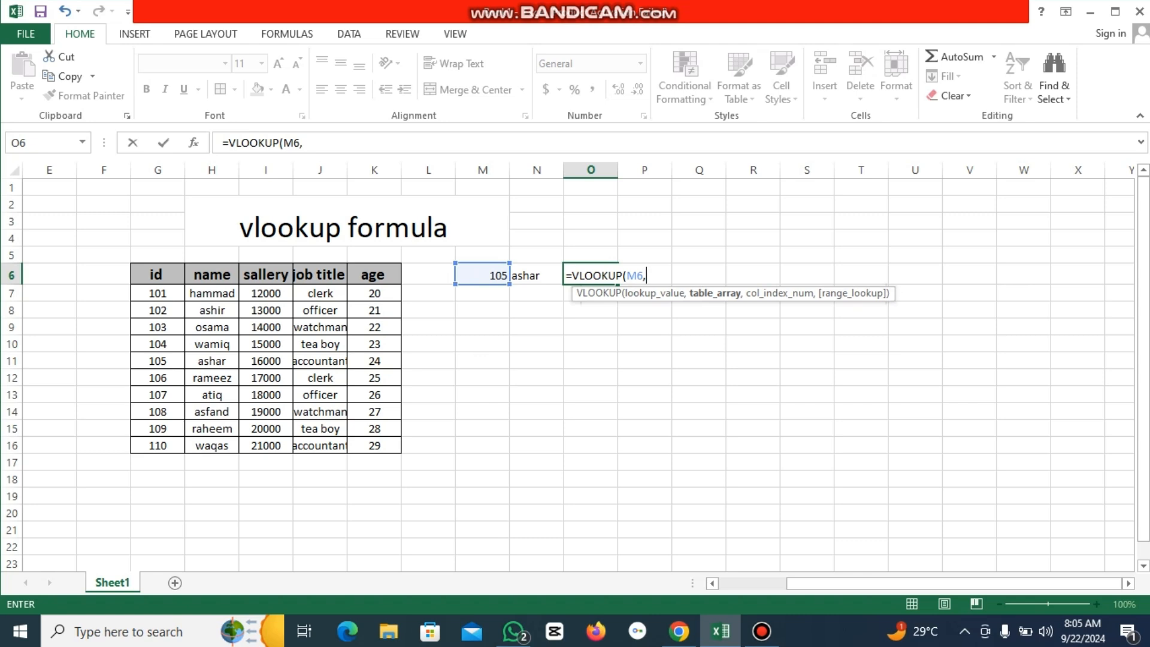
left_click_drag(158, 275, 384, 447)
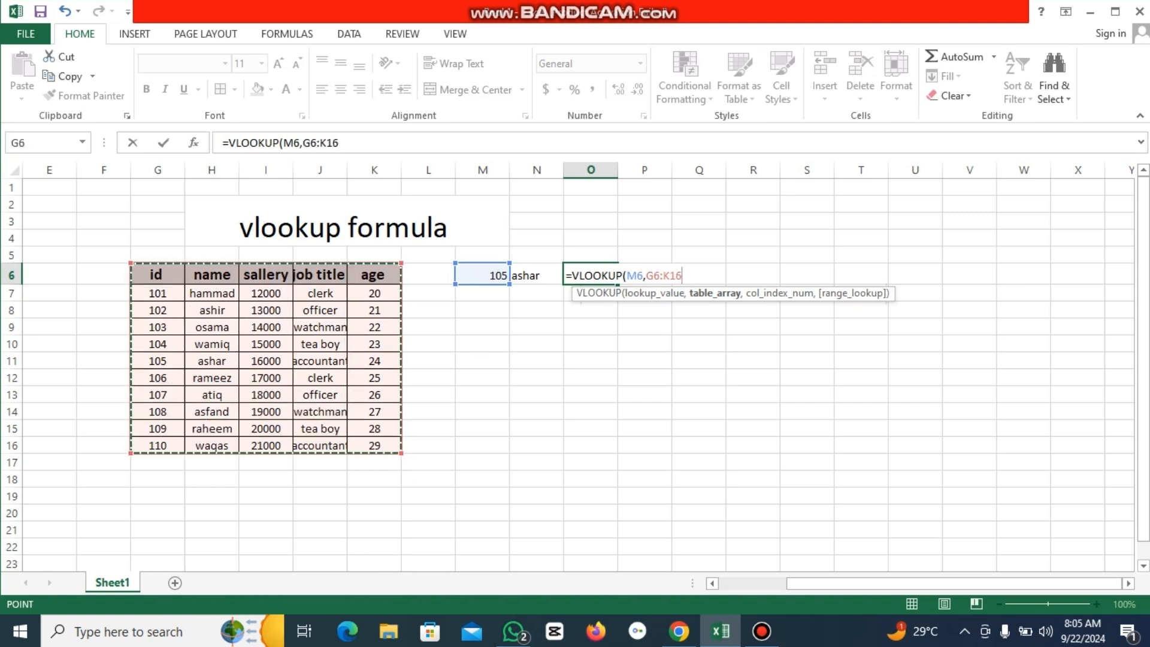
type(",")
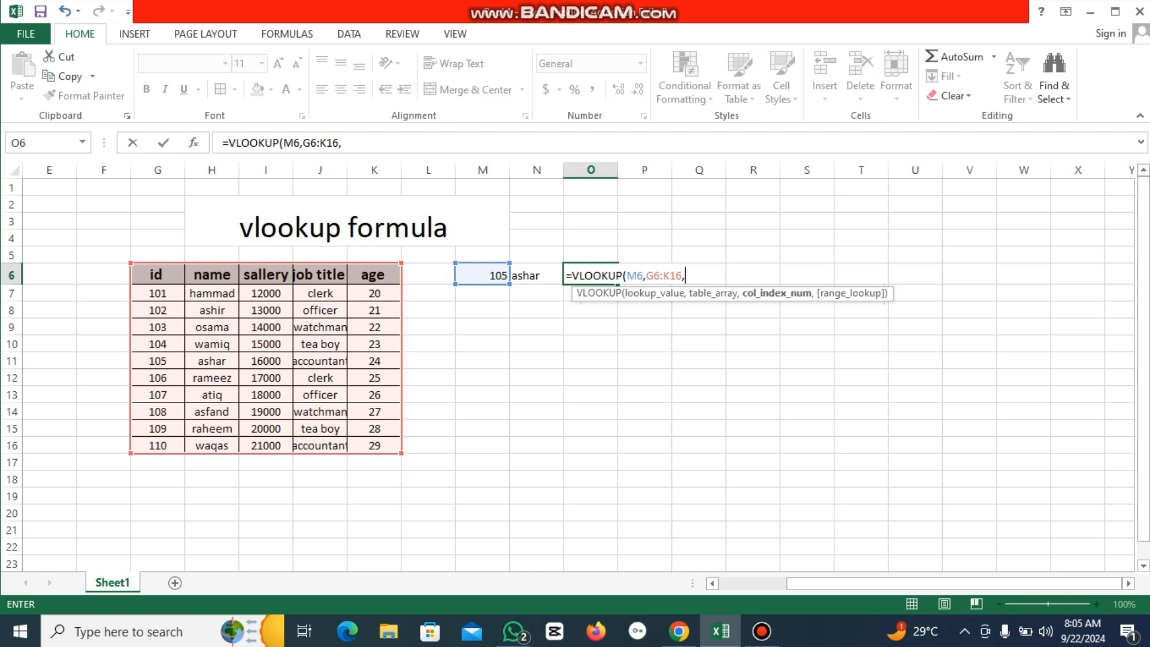
type("3,")
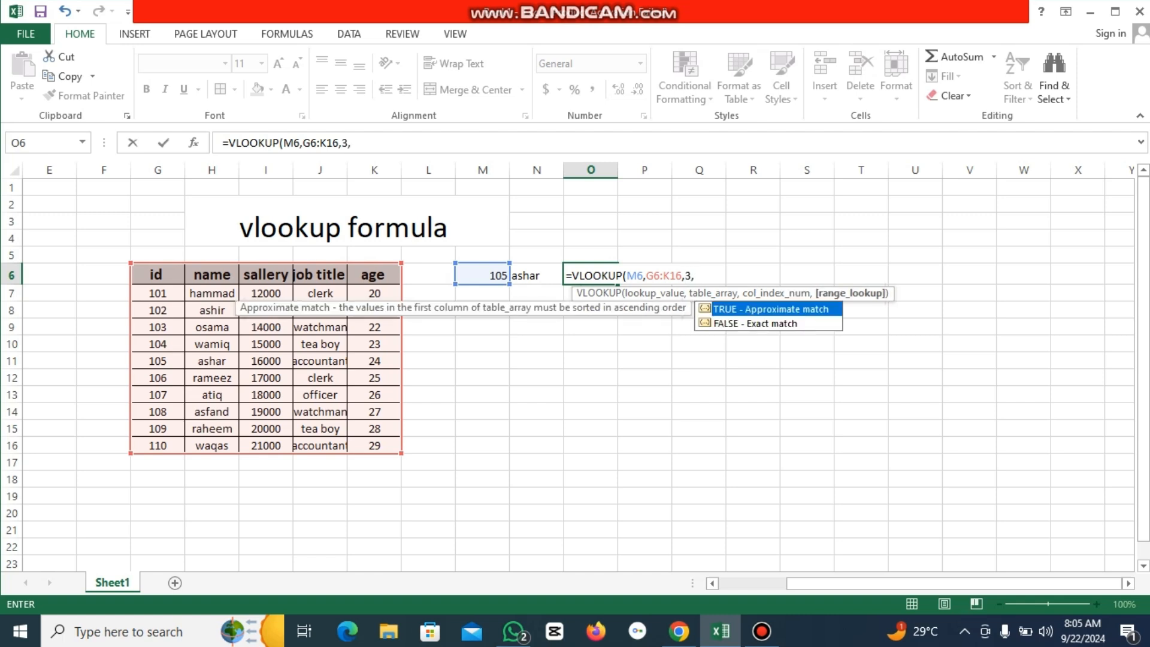
key("Down")
key("Tab")
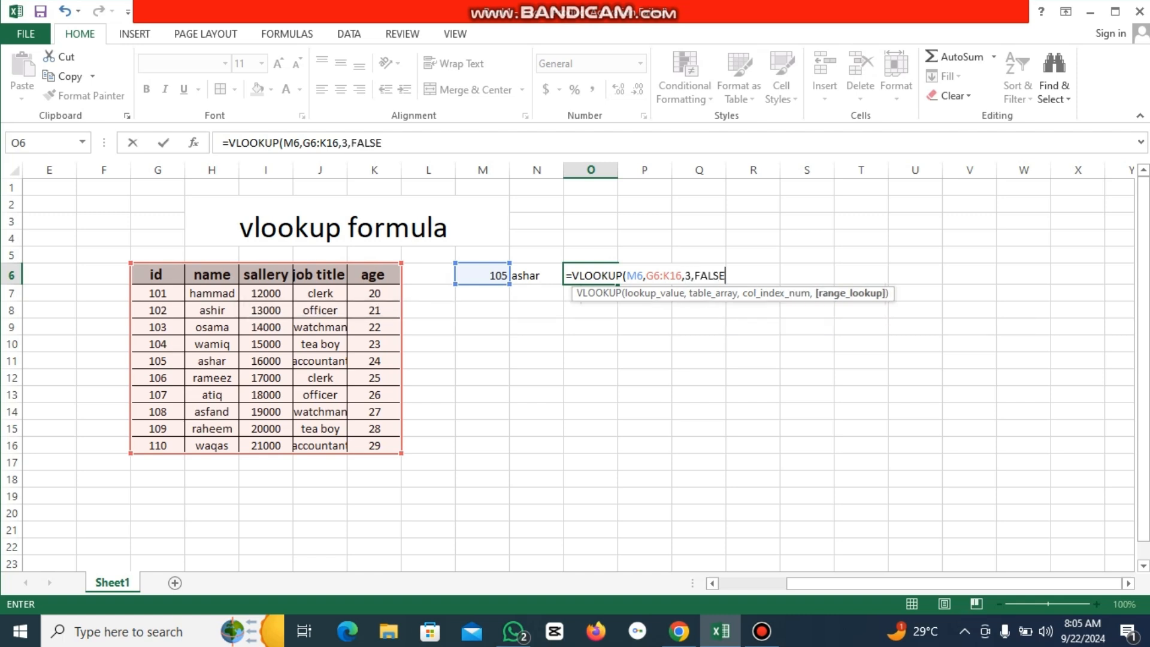
type(")")
key("Return")
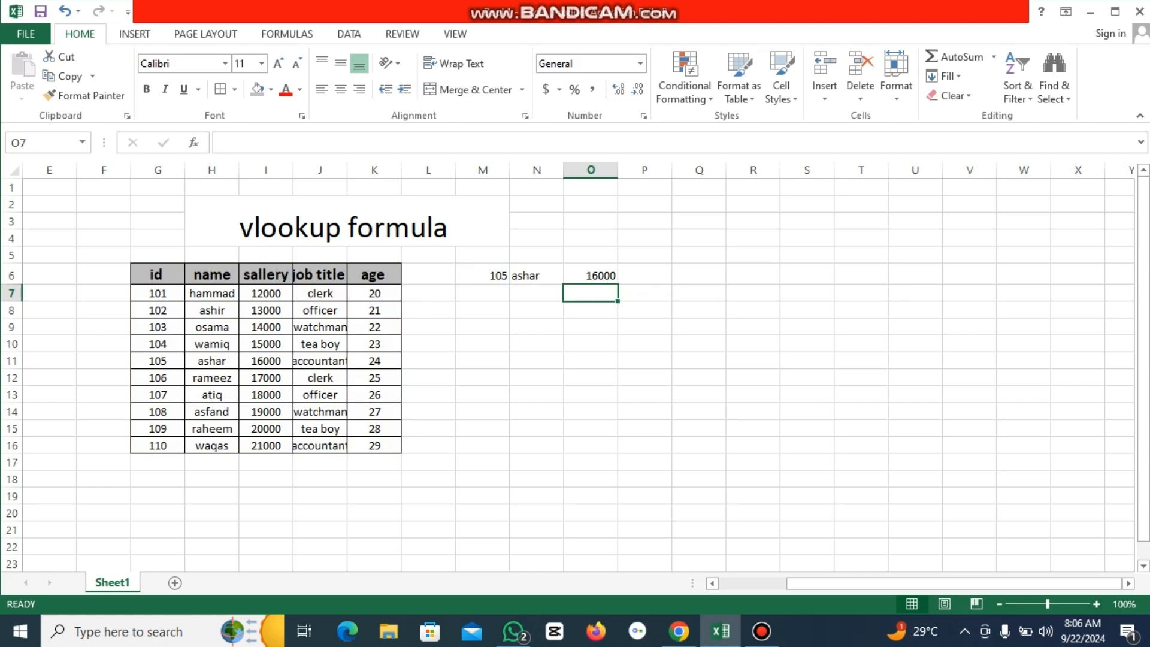
Step: Change the lookup id in cell M6 to 106
left_click(483, 275)
key("BackSpace")
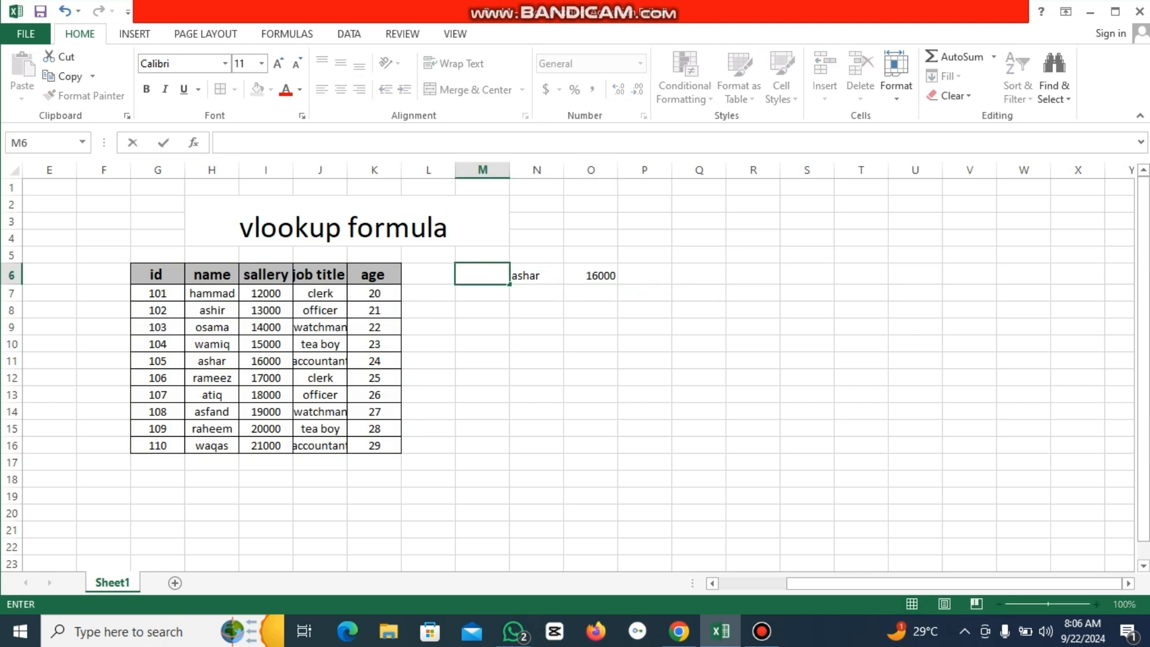
type("106")
key("Return")
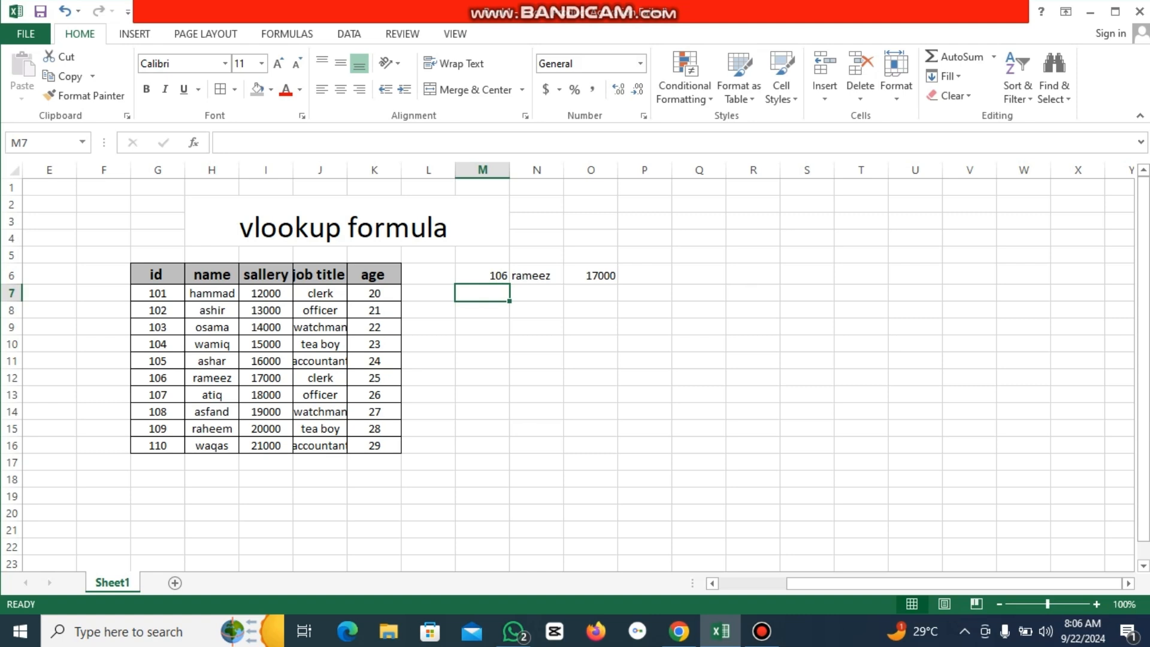
Step: Enter the label "enter id" in cell G17, directly below the employee table's id column
left_click(157, 479)
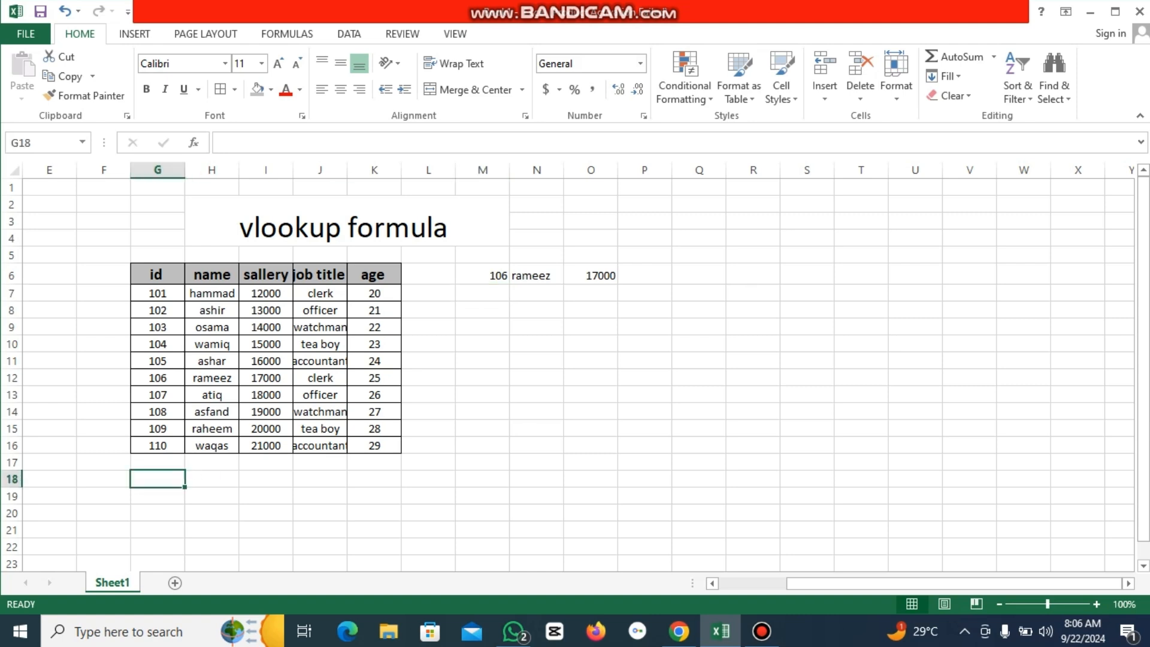
left_click(158, 471)
left_click(157, 462)
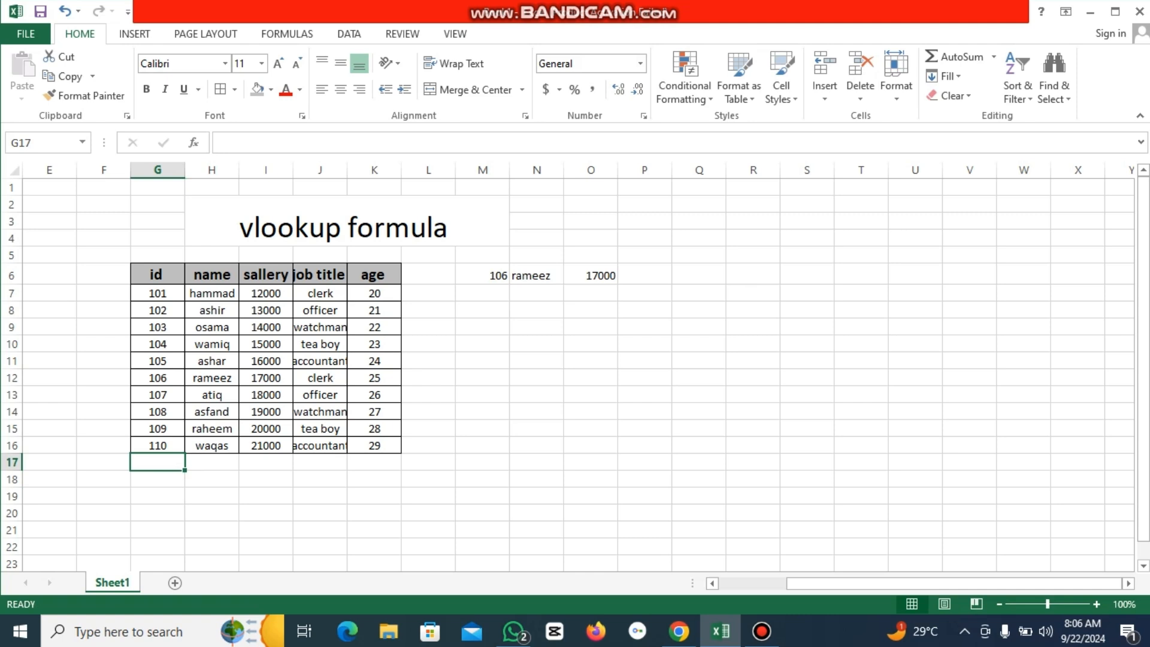
type("slec")
key("BackSpace")
key("BackSpace")
key("BackSpace")
key("BackSpace")
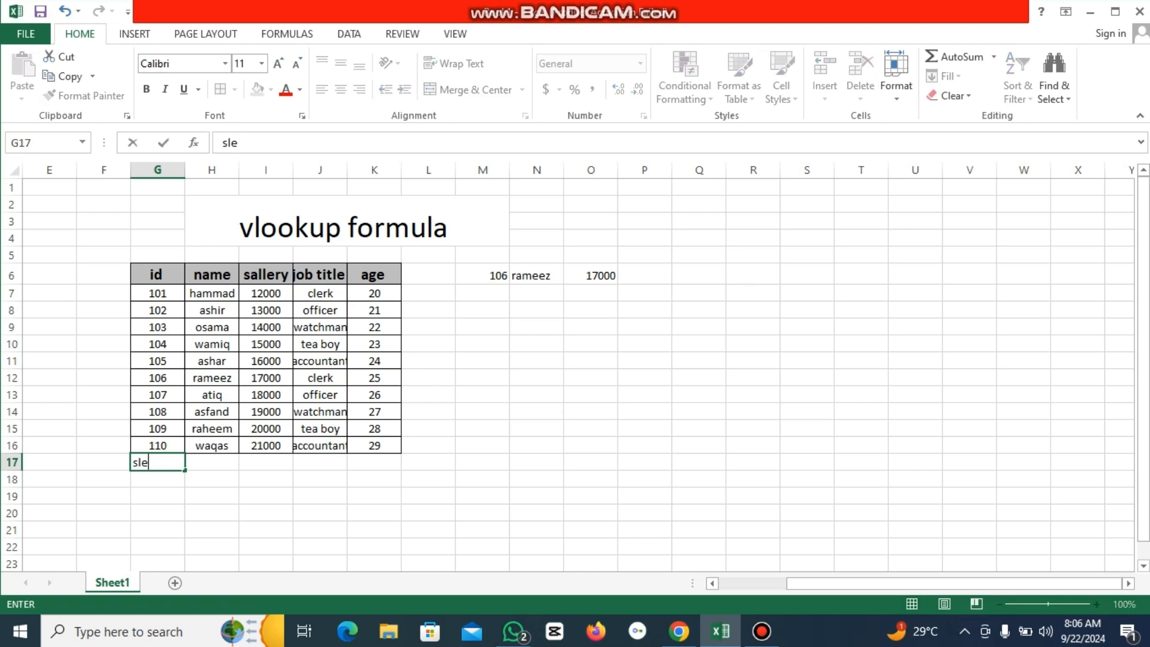
type("enter id")
key("Tab")
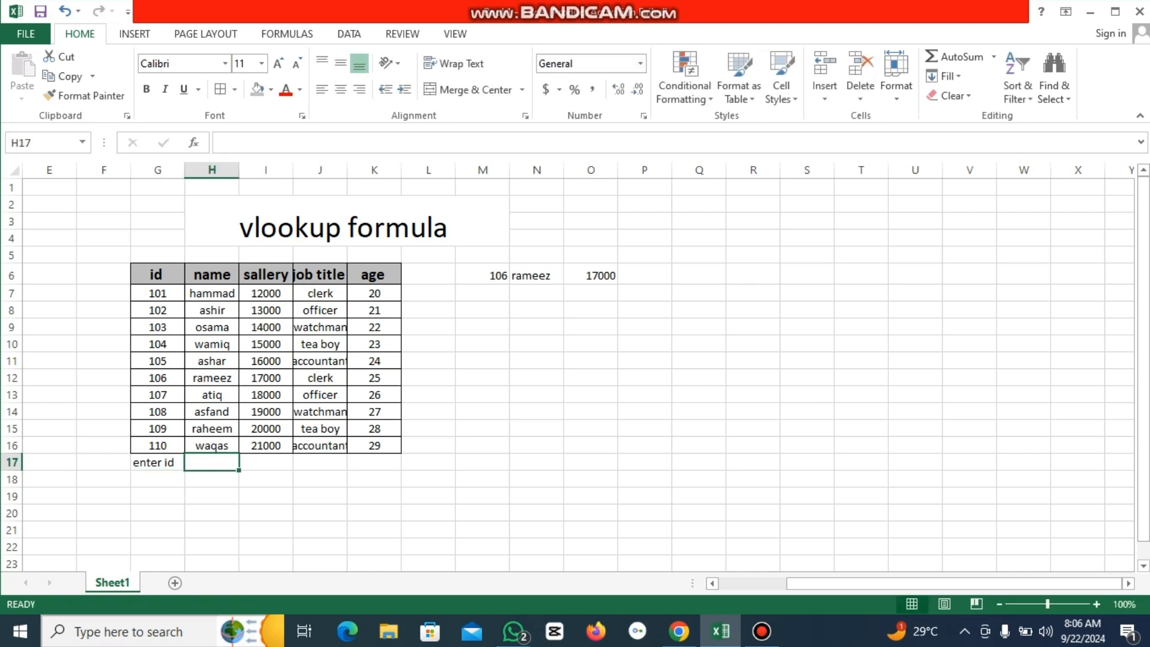
Step: Enter the labels "name", "salley", "job title" and "age" in cells H17 to K17
key("super+s")
type("namw")
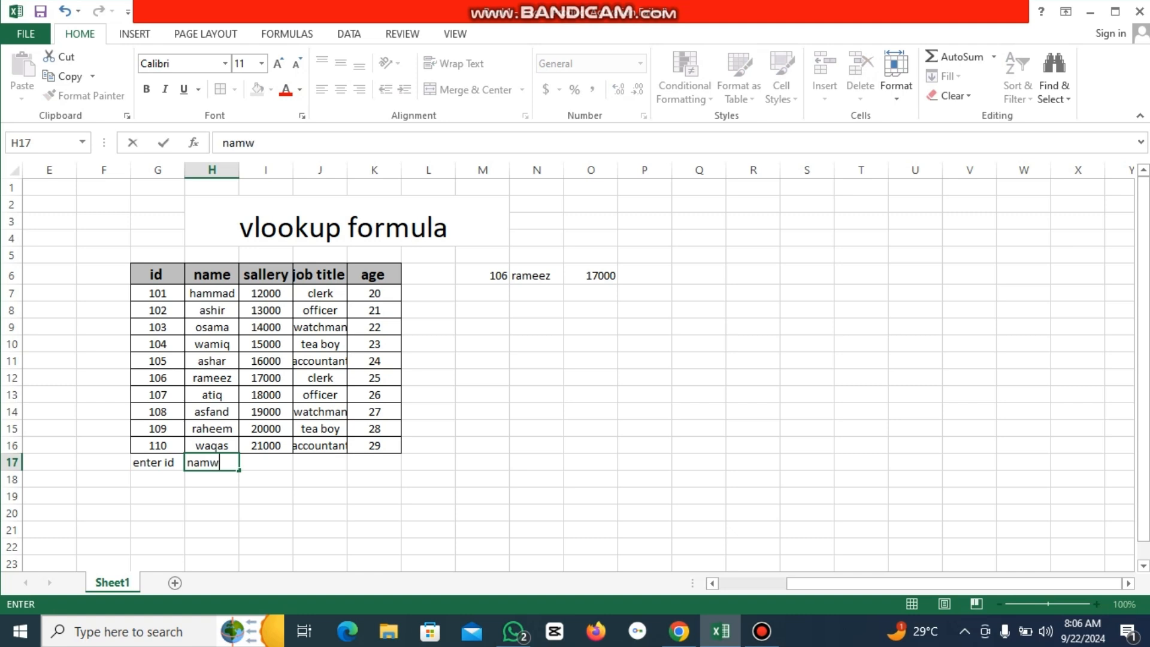
key("BackSpace")
type("e")
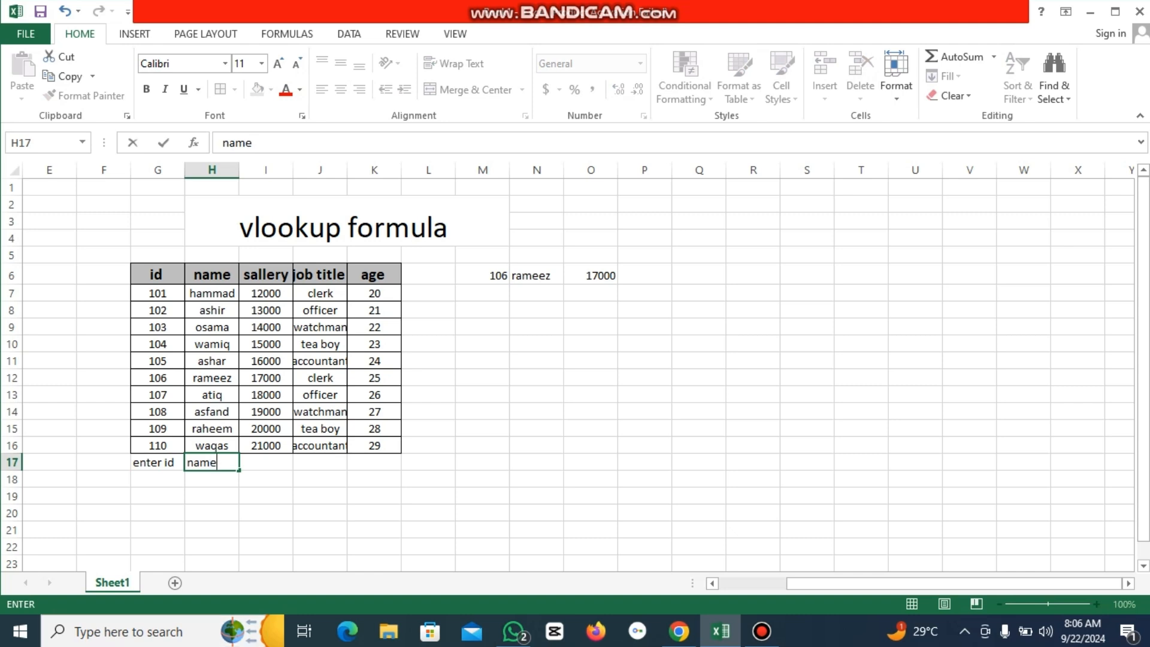
key("Tab")
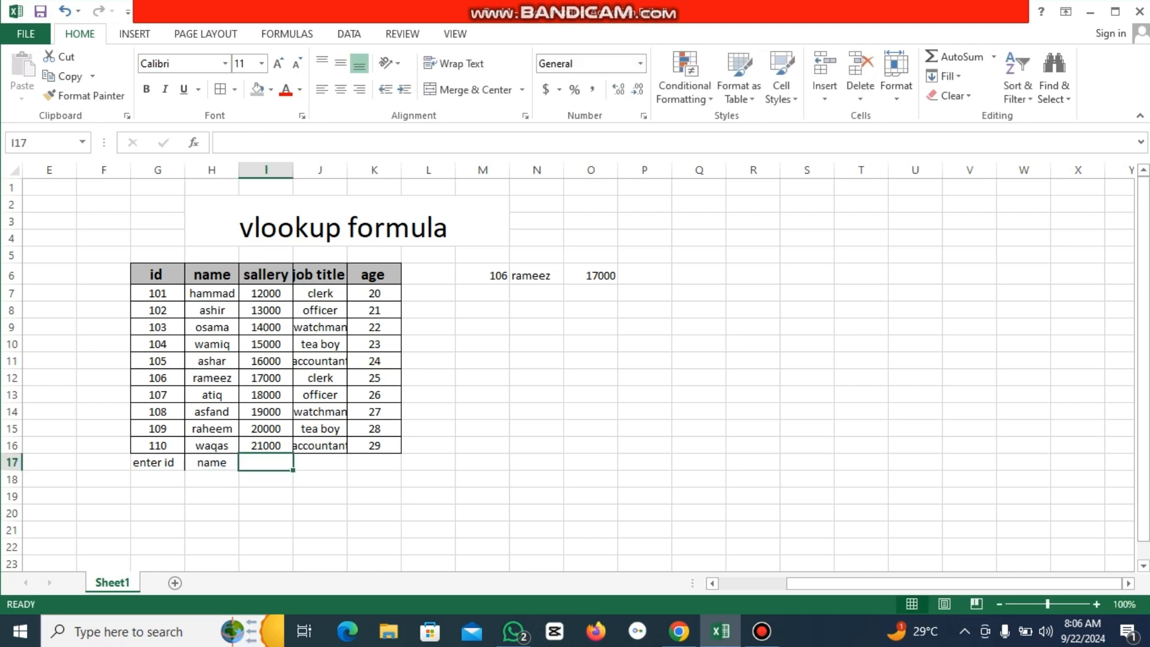
type("salley")
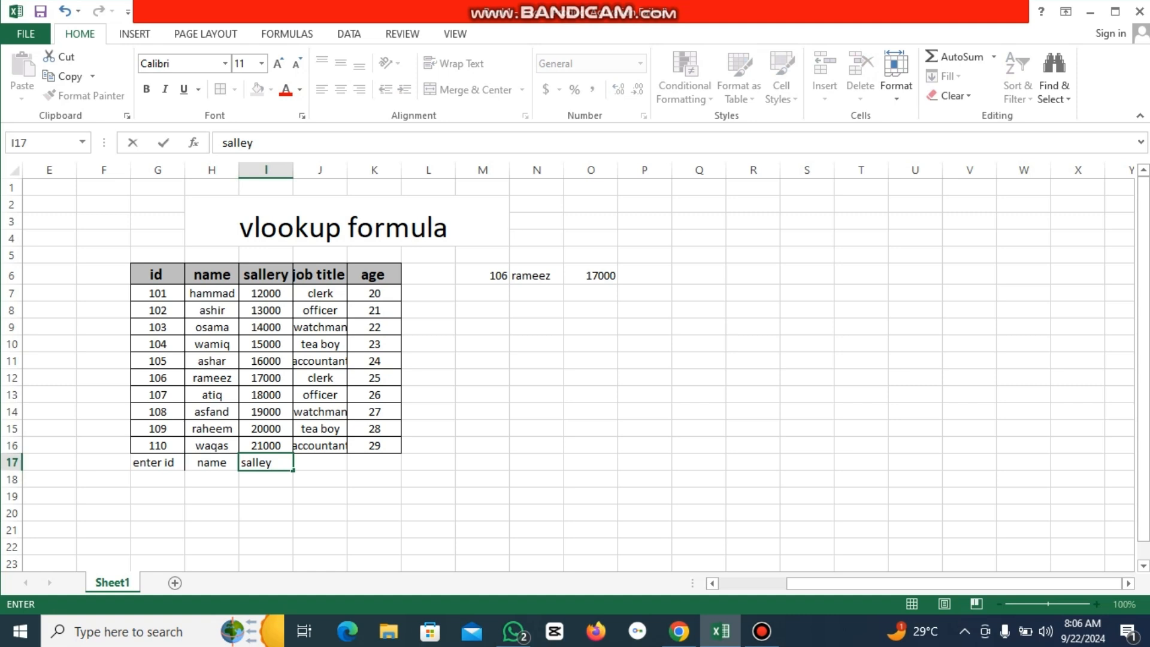
key("Tab")
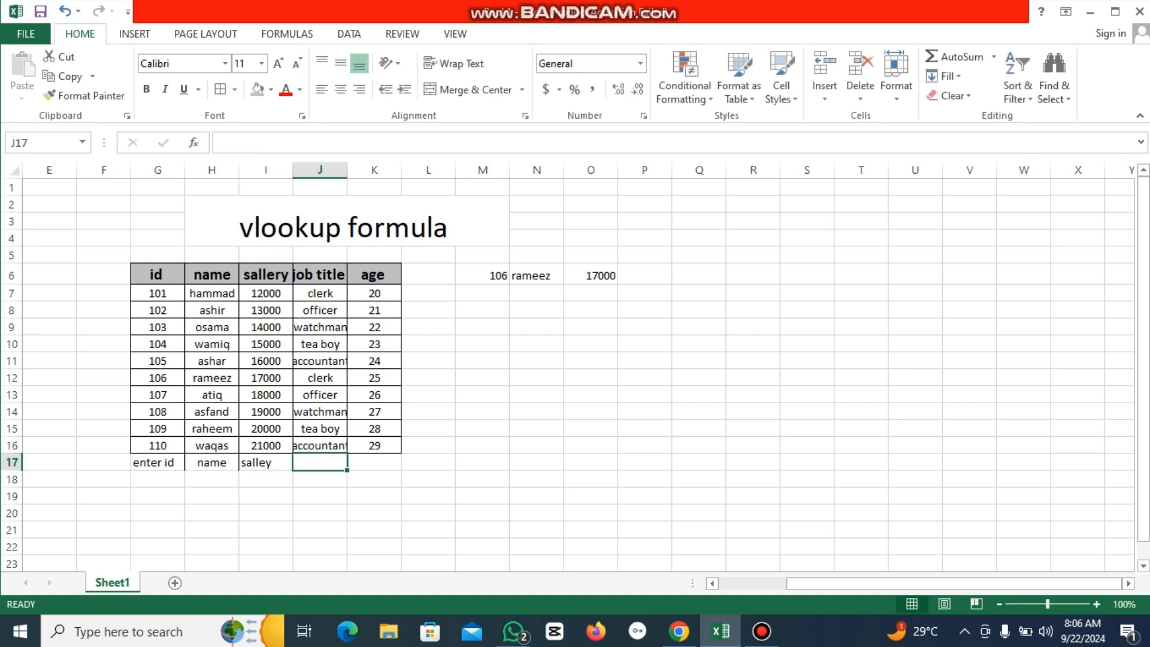
type("job")
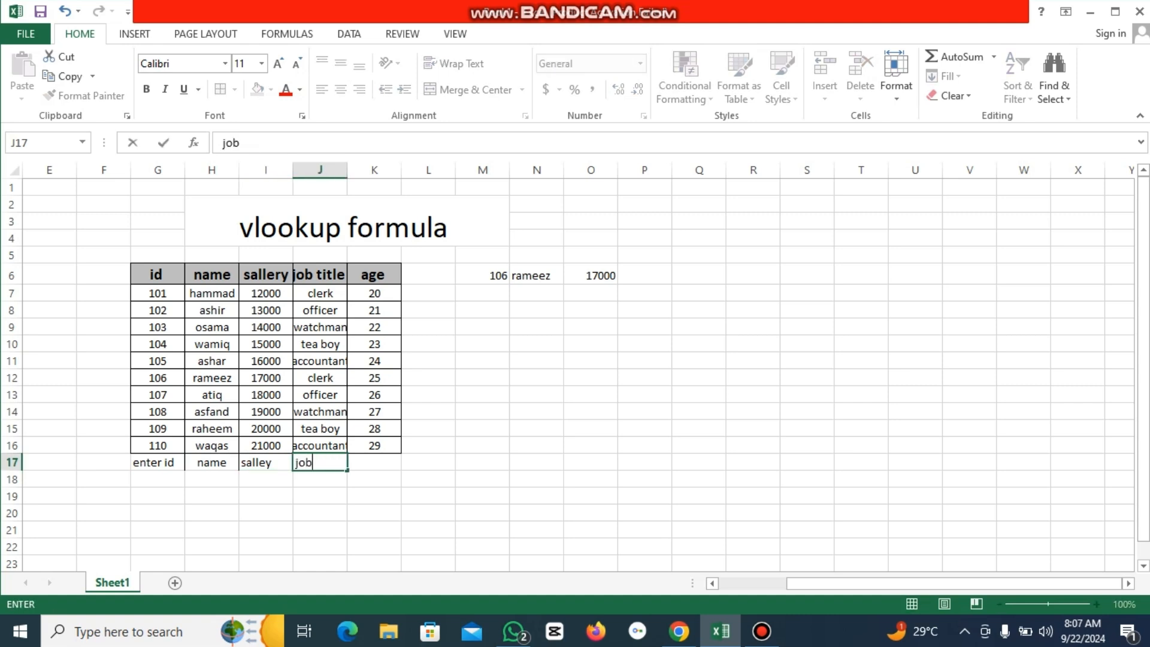
type(" title")
key("Tab")
type("age")
key("Return")
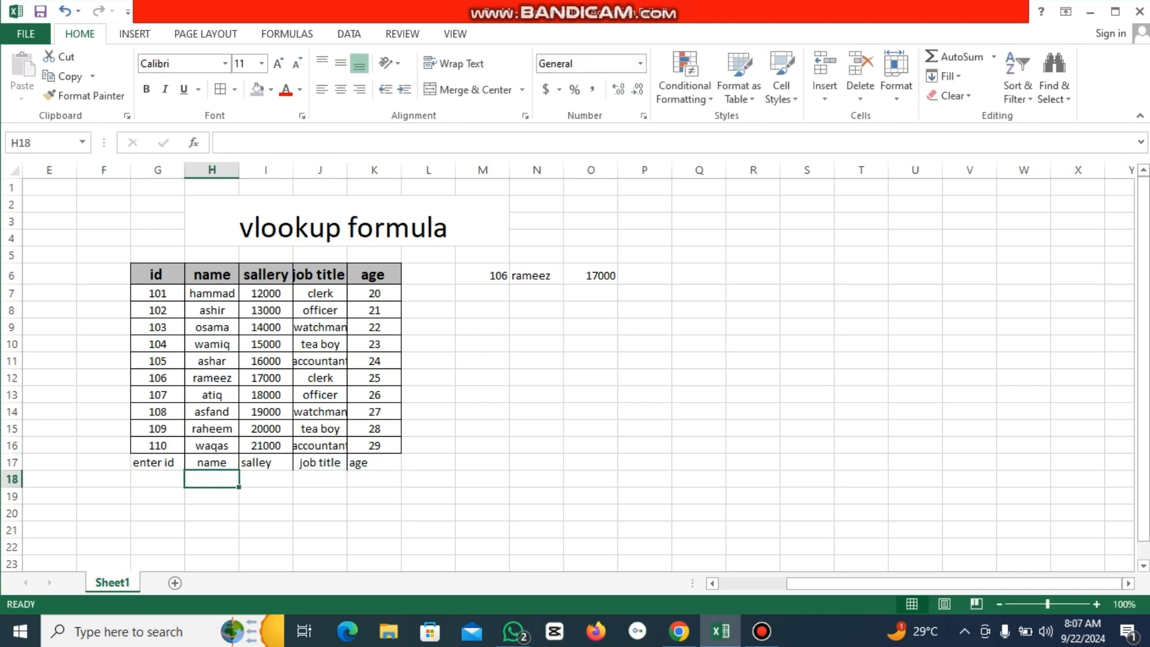
Step: Enter the formula =VLOOKUP(G18,G6:K16,2,FALSE) in cell H18 to return the name for the id in G18
type("-")
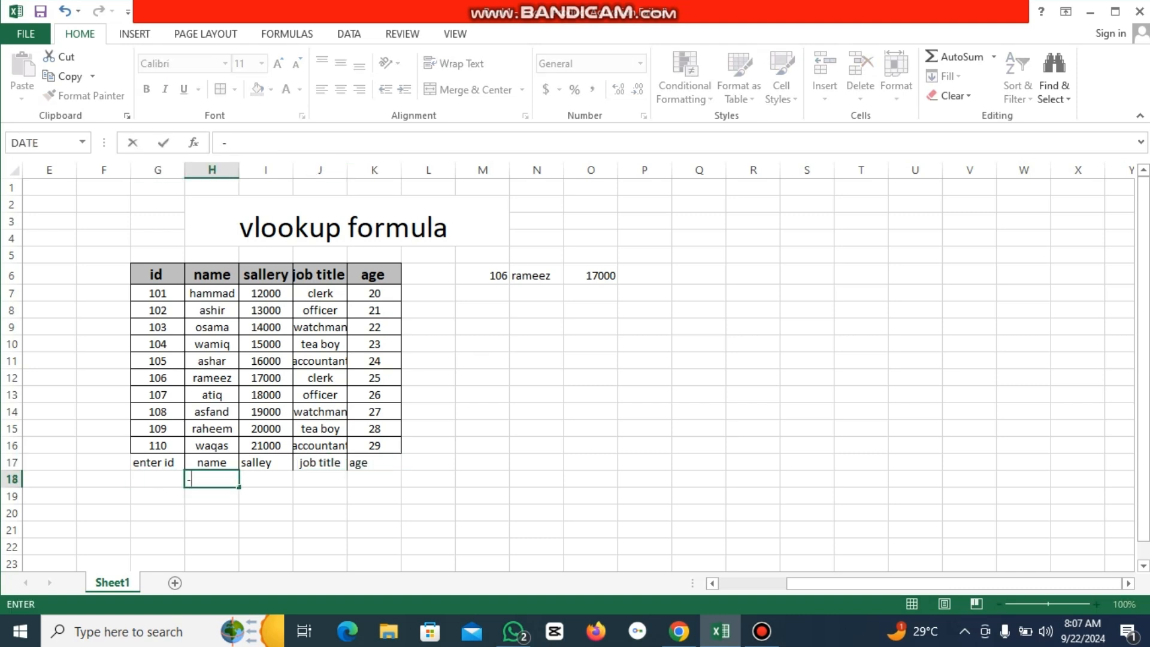
key("BackSpace")
type("=vlook")
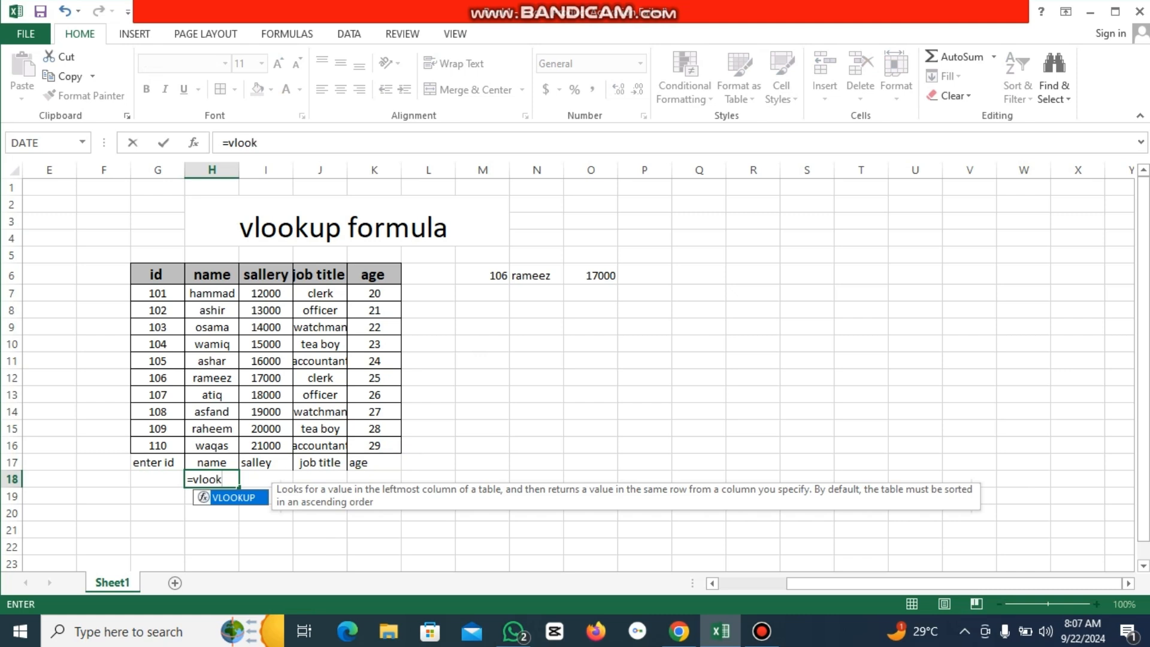
key("Tab")
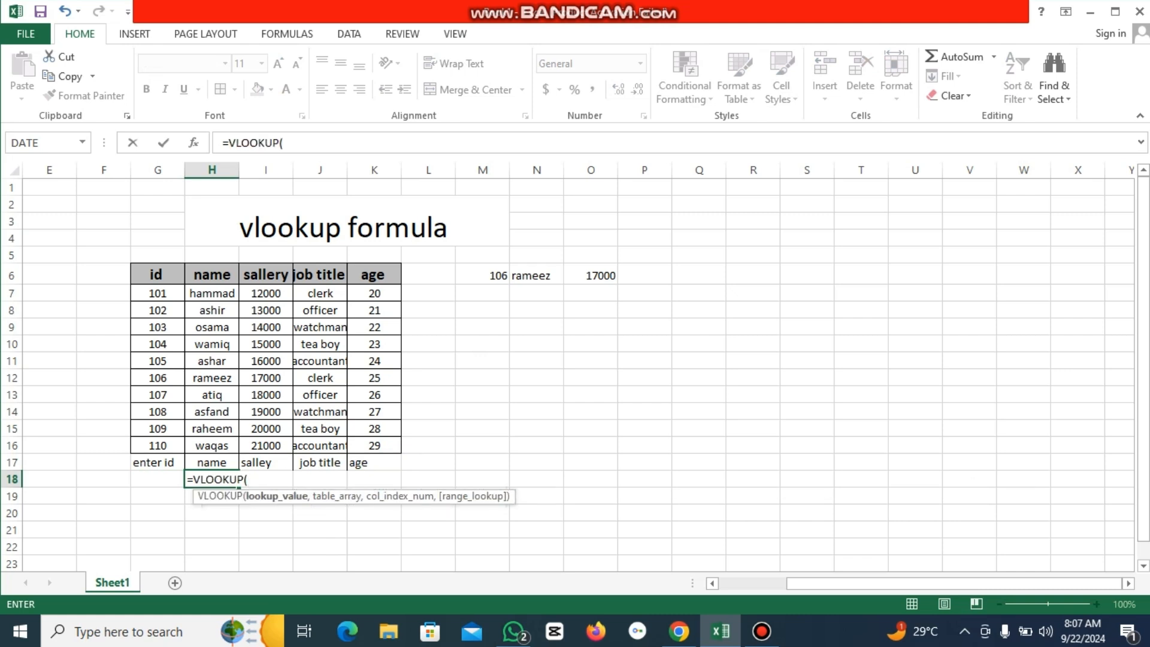
key("Left")
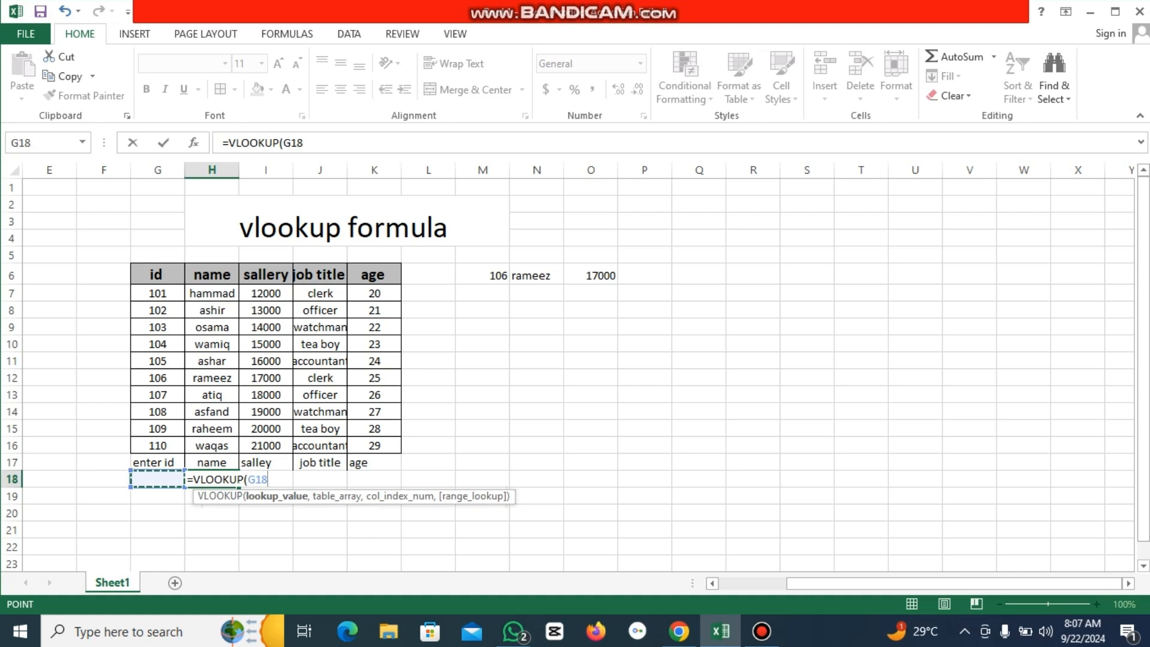
type(",")
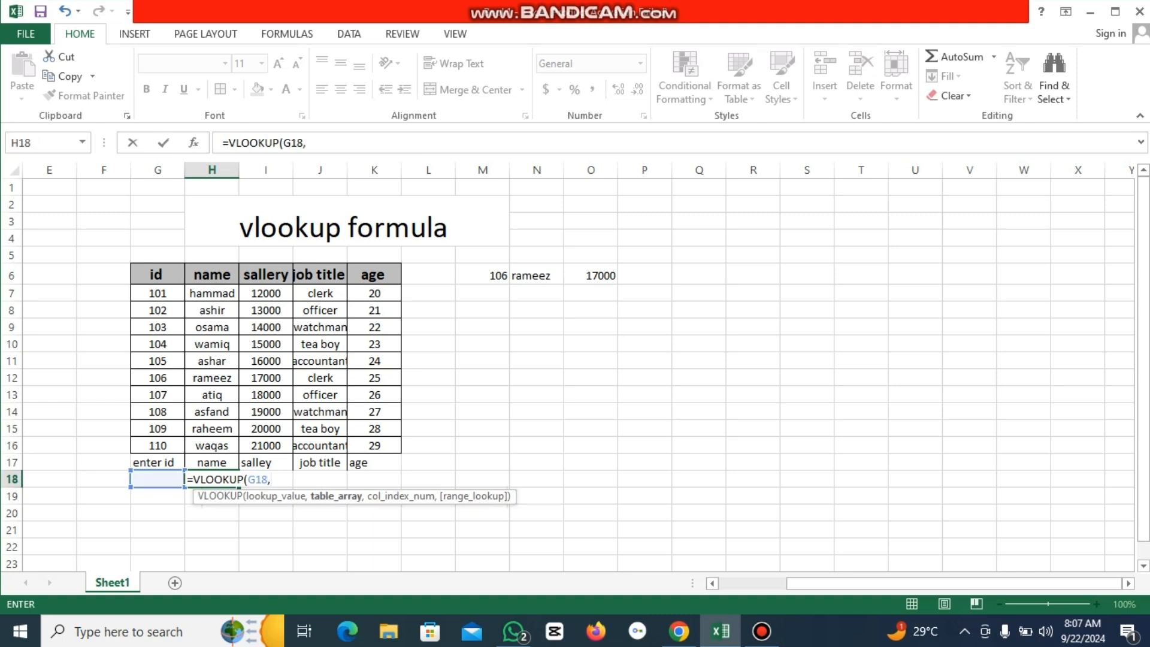
left_click_drag(157, 275, 374, 445)
type(",")
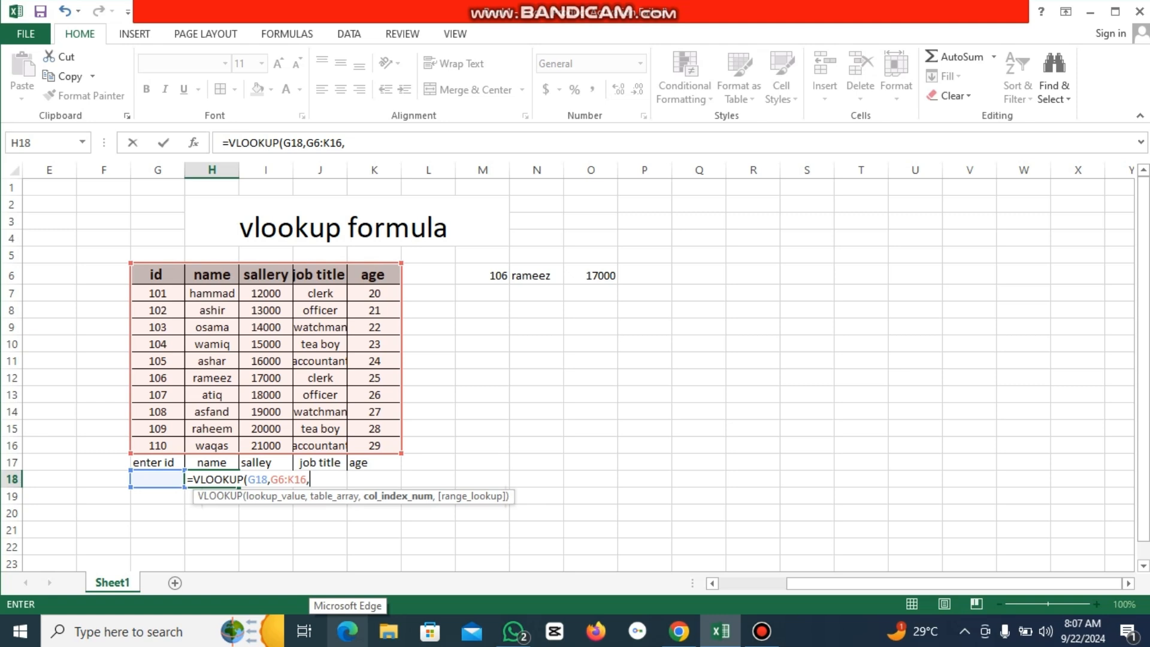
type("2")
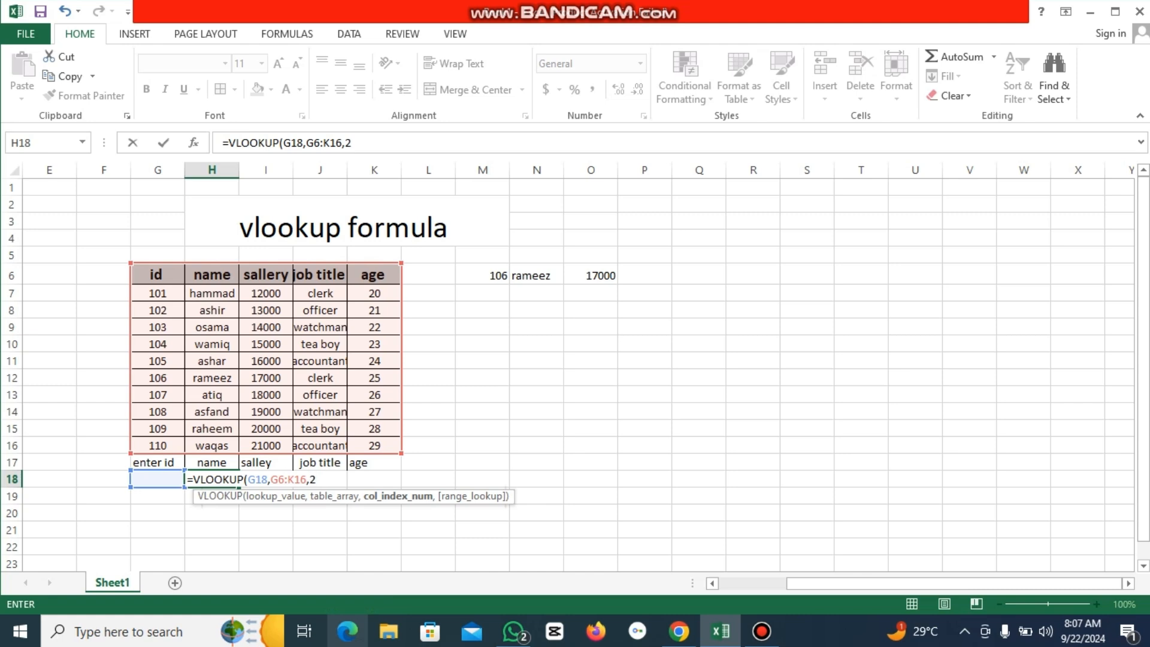
type(",")
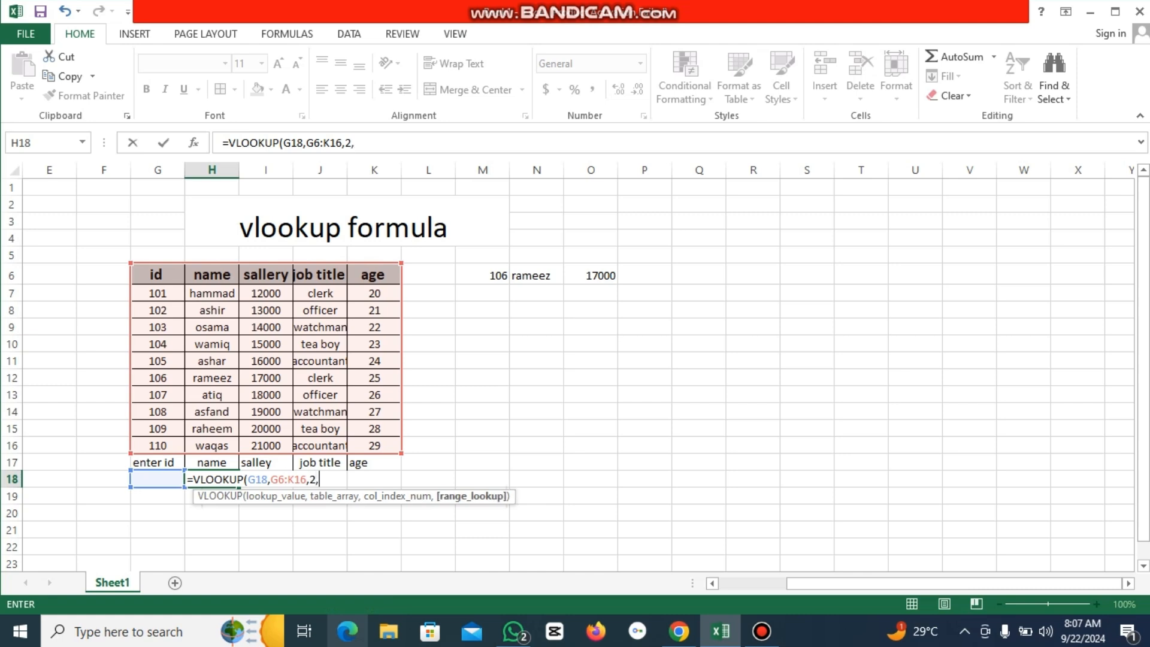
key("Down")
key("Tab")
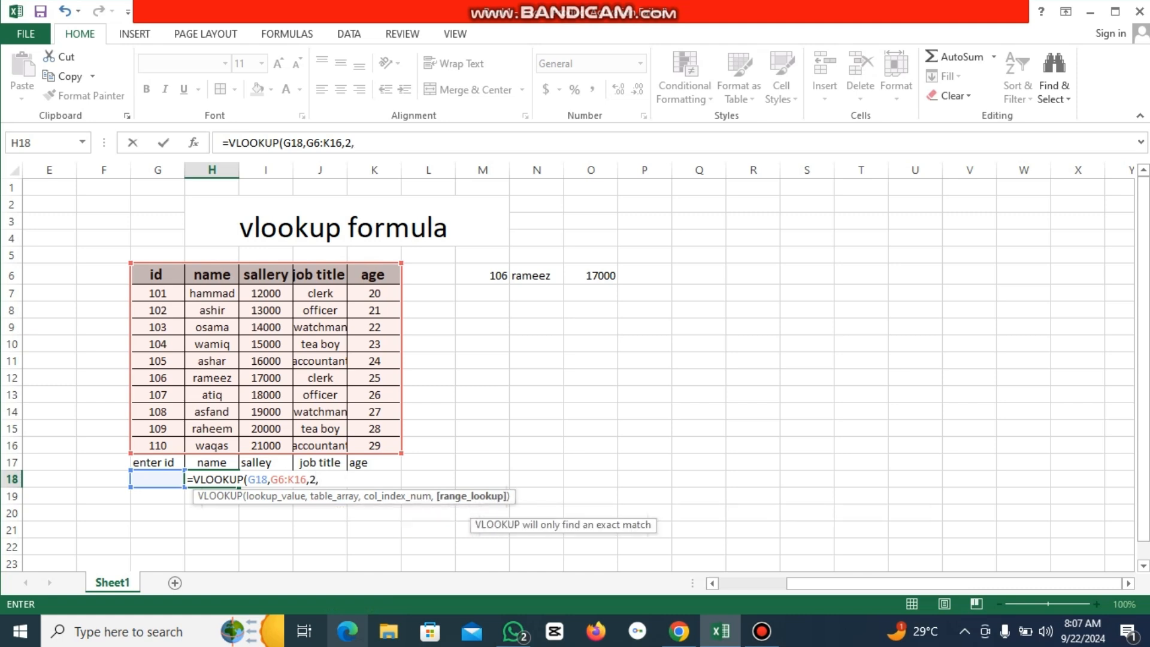
type(")")
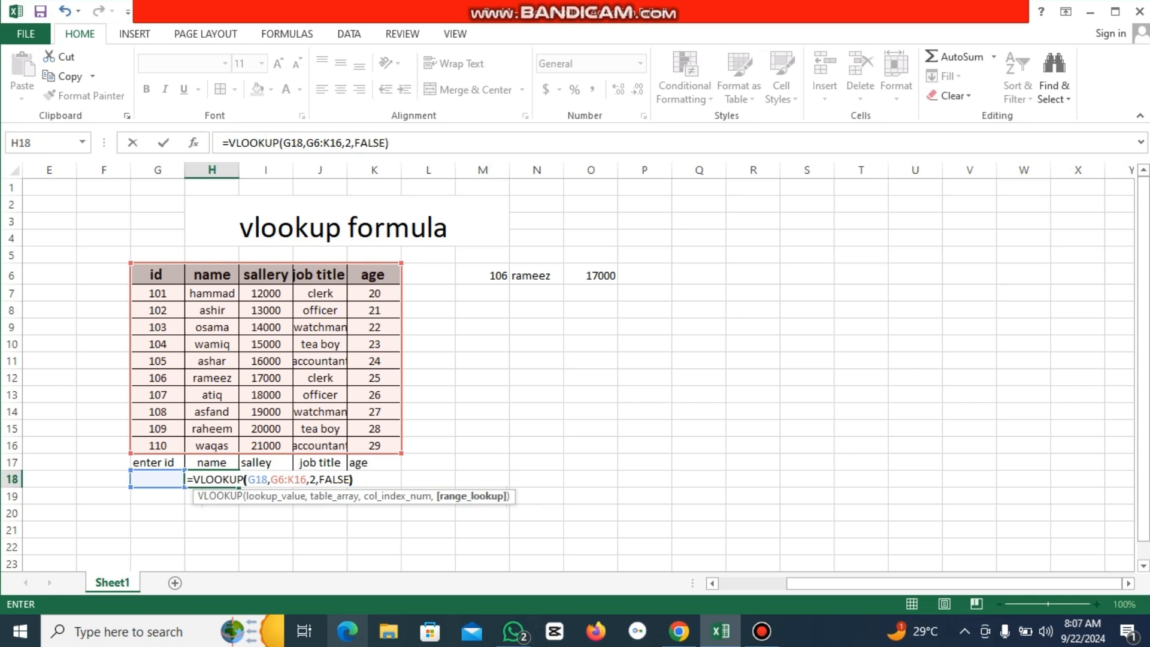
key("Return")
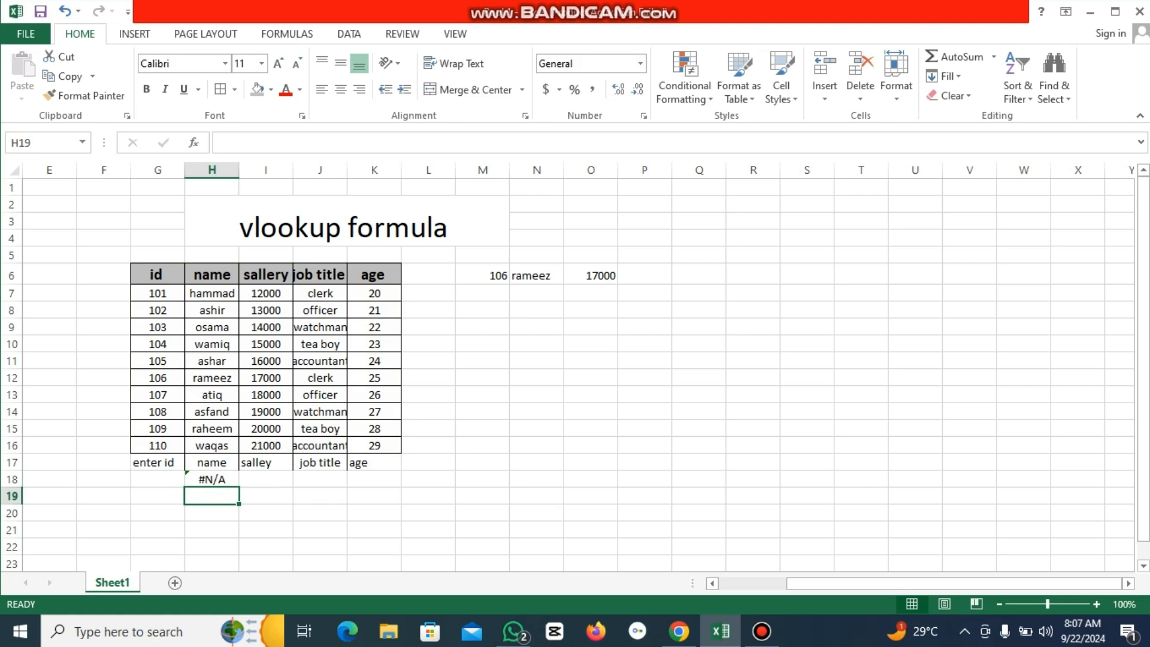
Step: Enter the id 101 in cell G18, below the "enter id" label
left_click(157, 479)
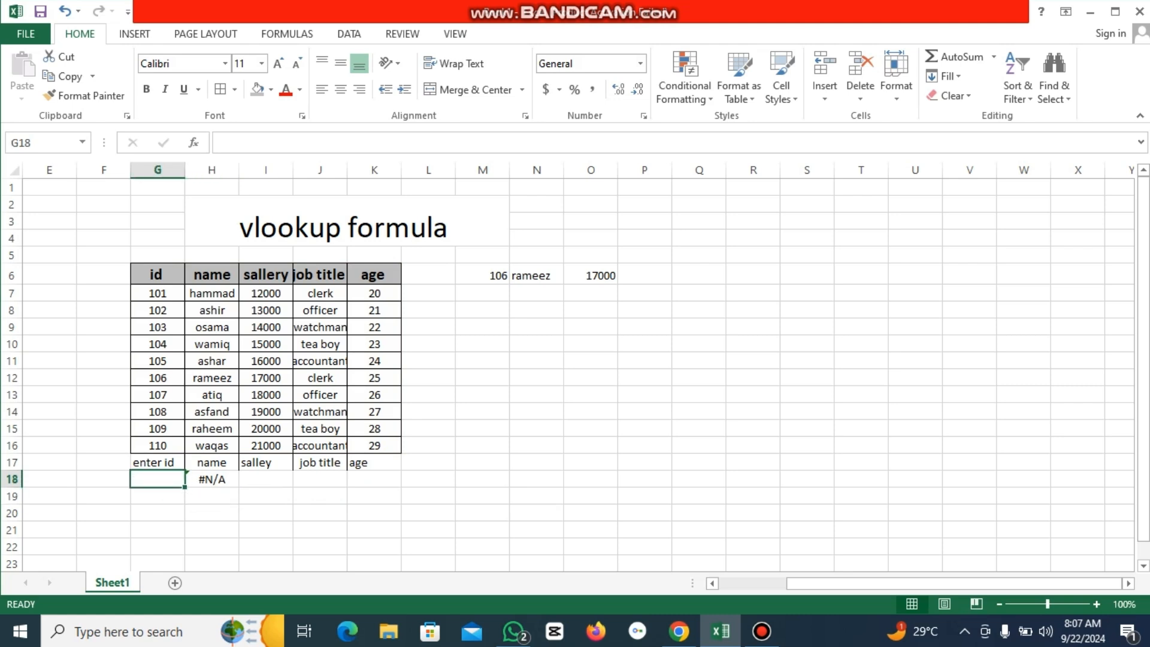
type("101")
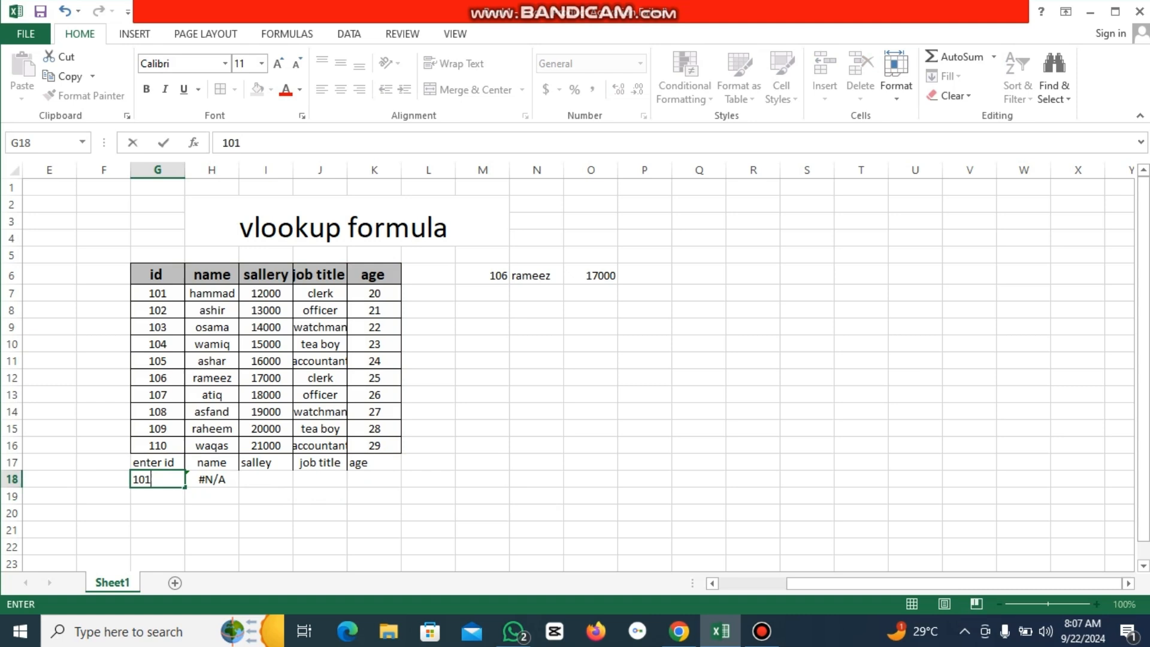
key("Return")
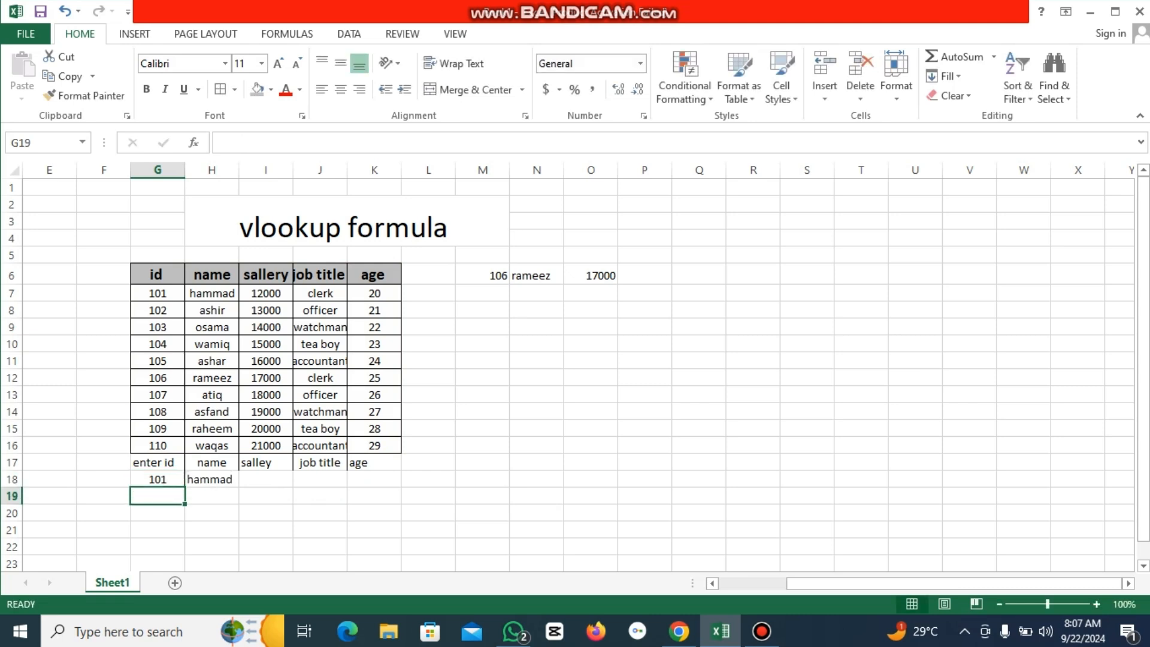
Step: Enter the formula =VLOOKUP(G18,G6:K16,3,FALSE) in cell I18 to return the salary for the id in G18
left_click(266, 479)
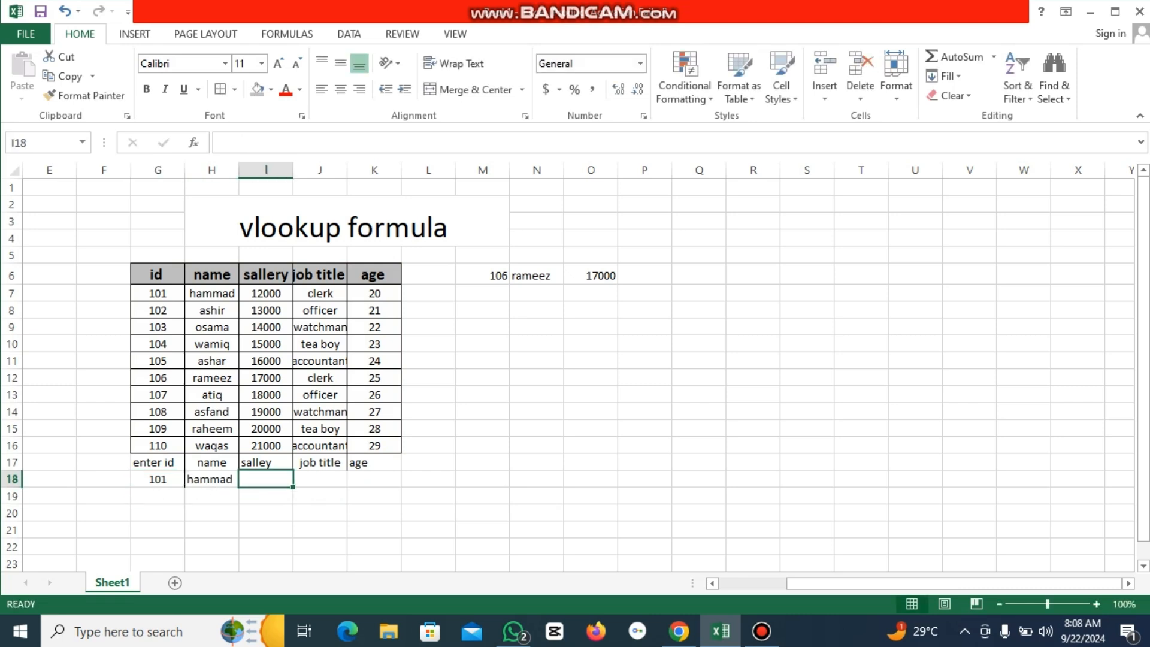
type("=vl")
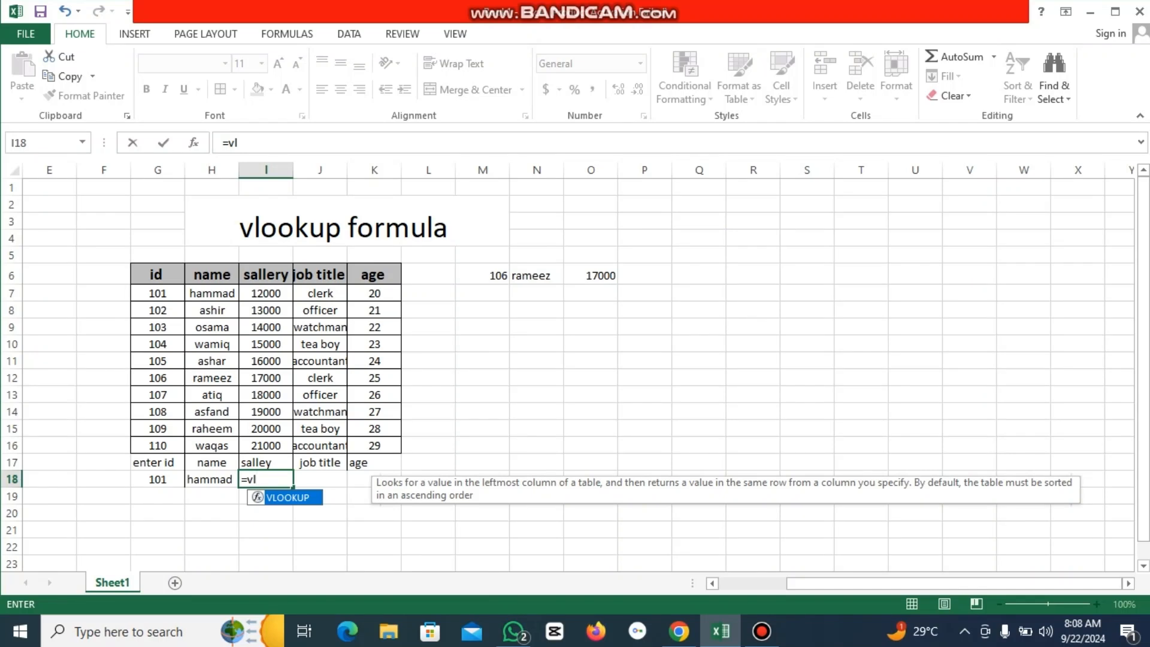
key("Tab")
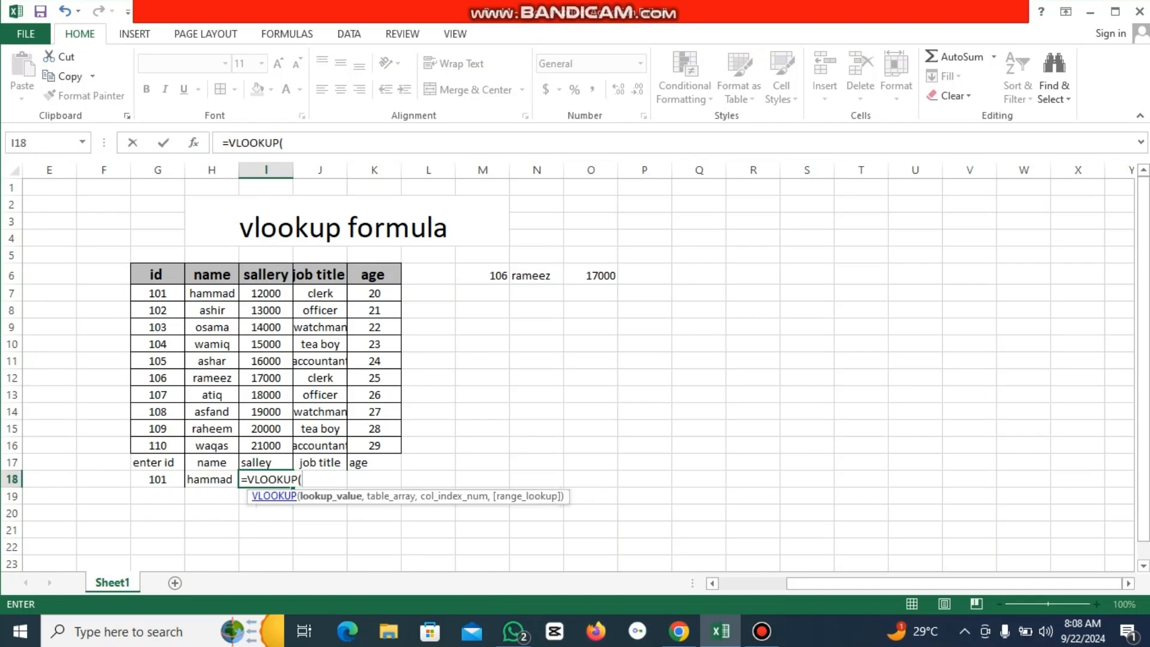
left_click(158, 479)
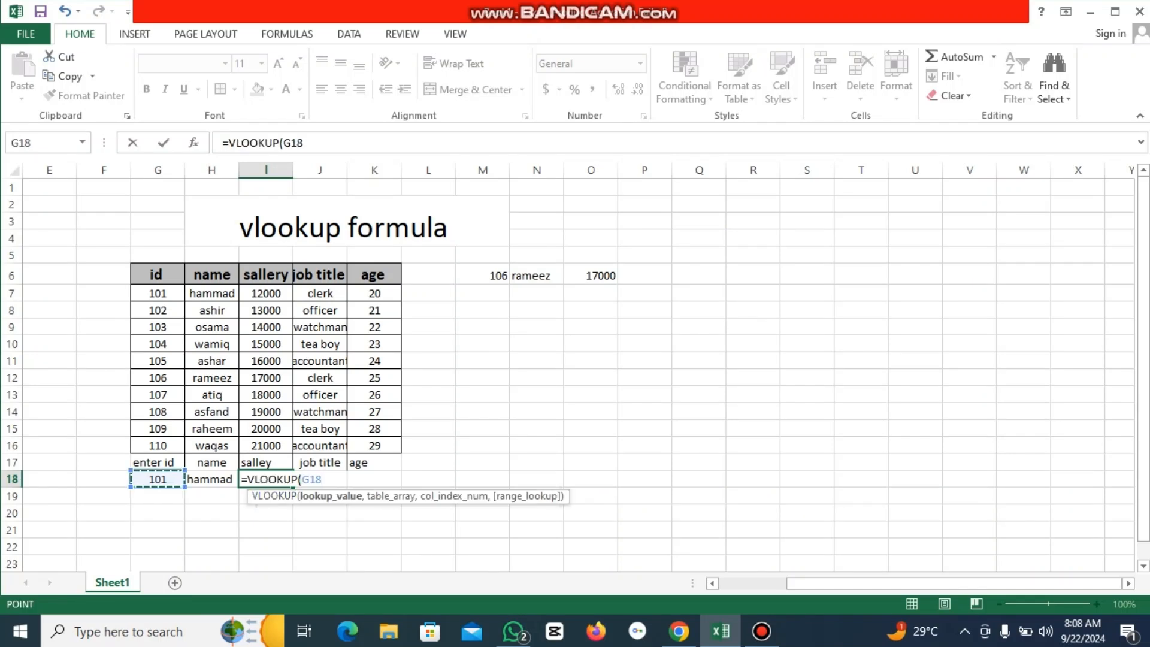
type(",")
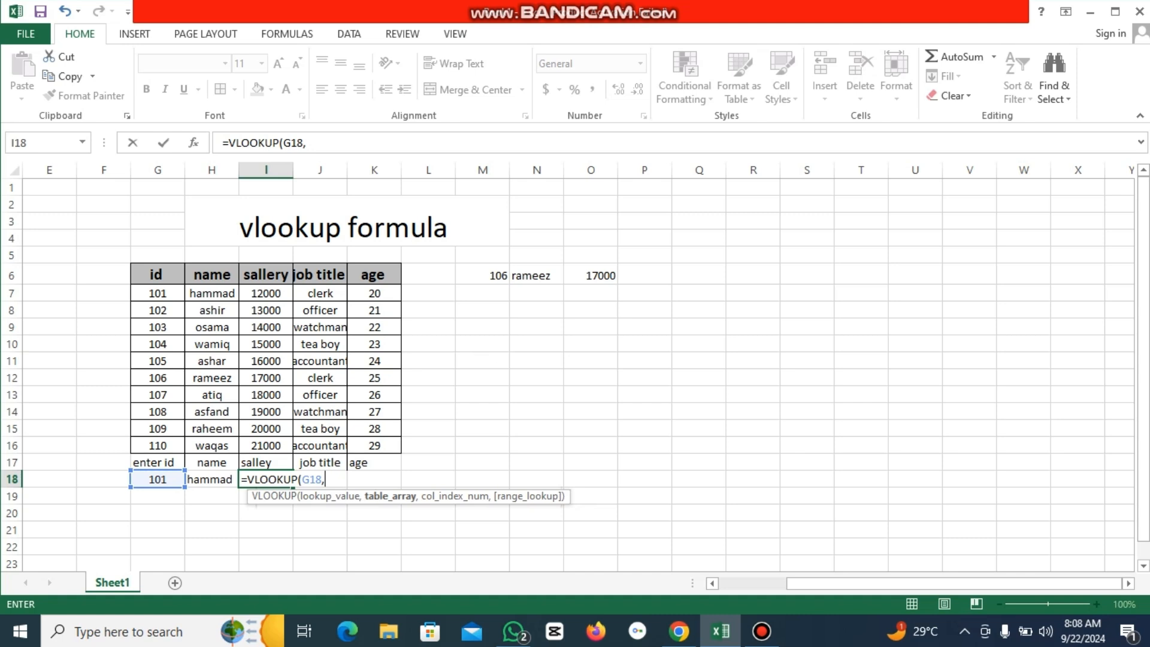
left_click_drag(156, 275, 390, 446)
type(",")
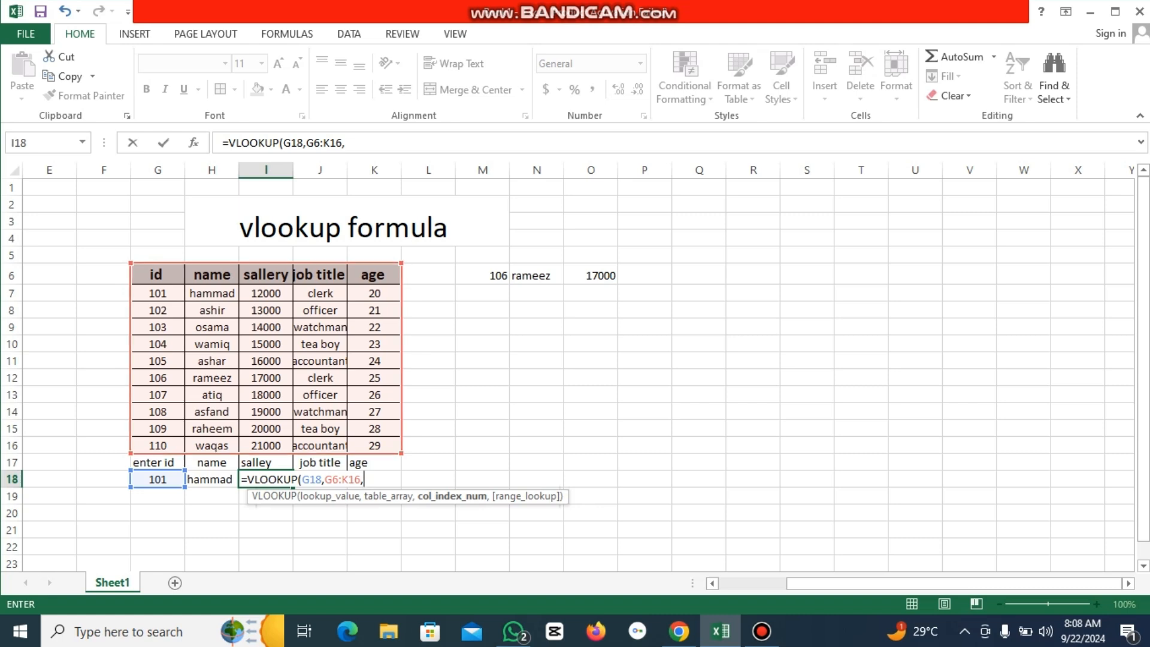
type("3,")
key("Down")
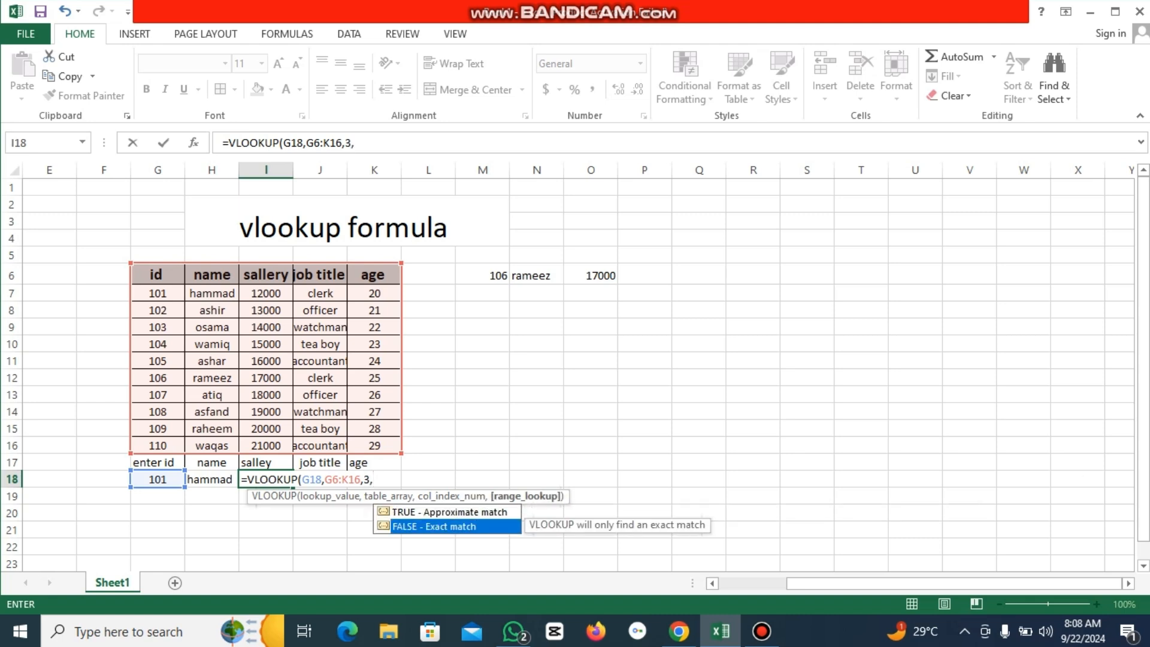
key("Tab")
type(")")
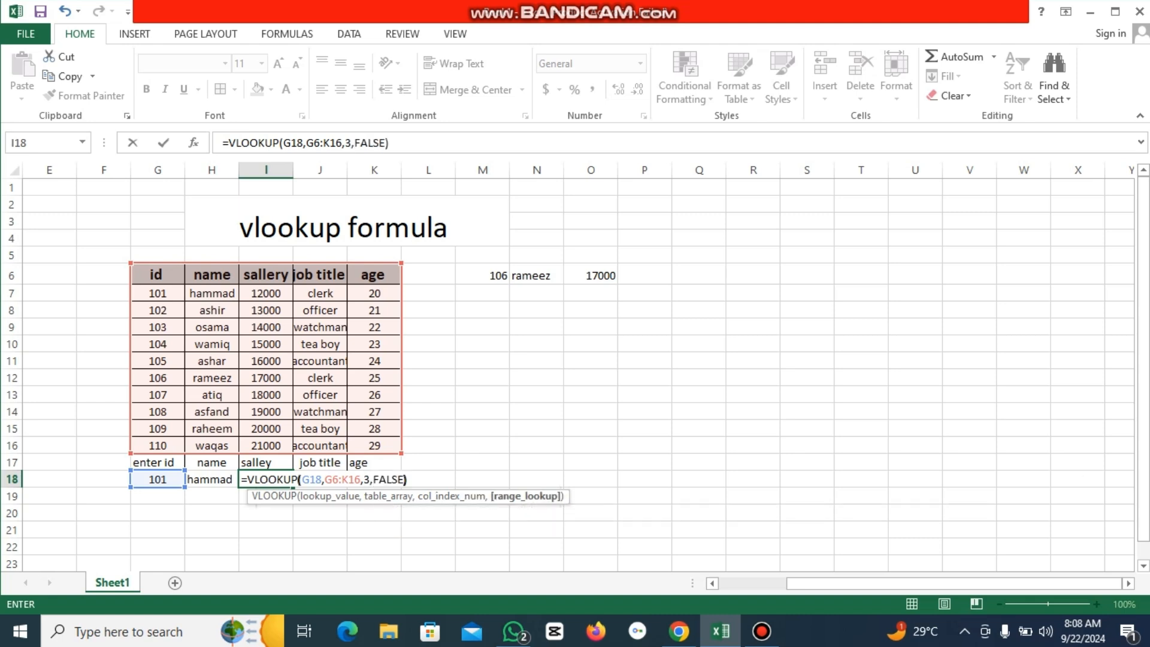
key("Return")
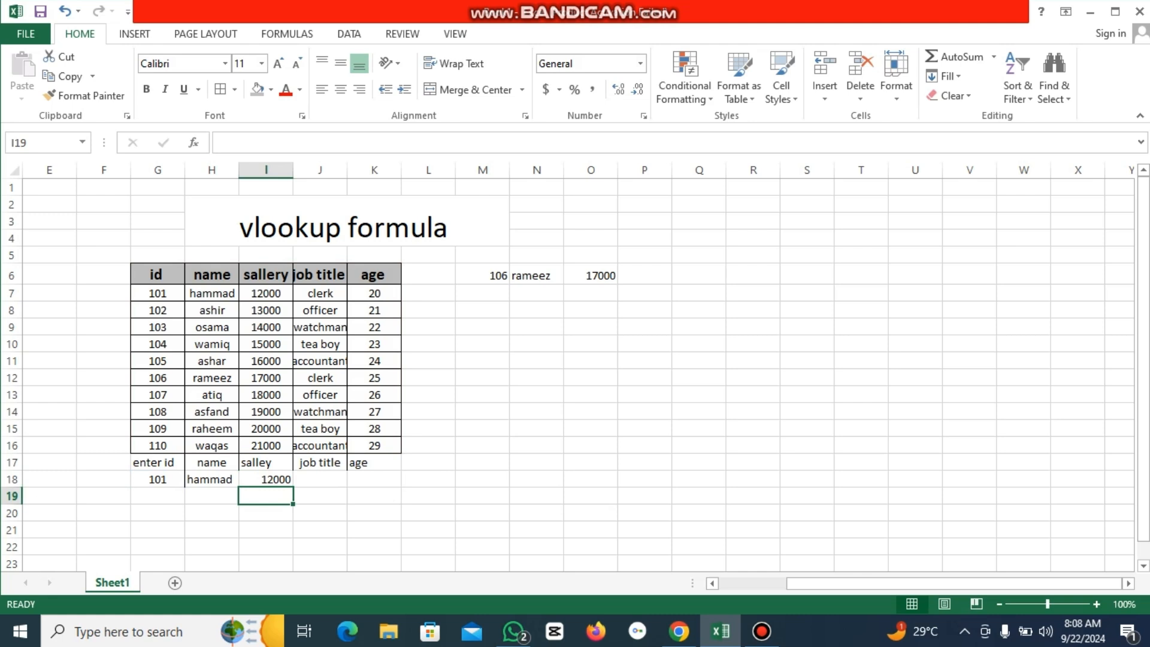
Step: Enter the formula =VLOOKUP(G18,G6:K16,4,FALSE) in cell J18 to return the job title for the id in G18
left_click(320, 479)
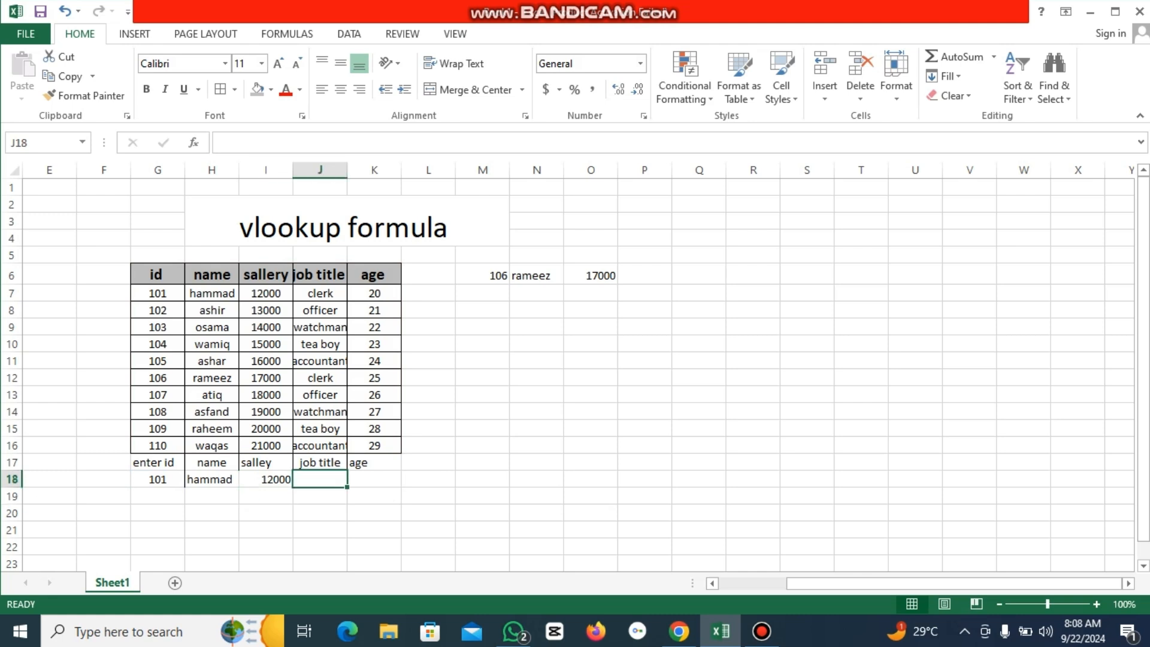
type("=vll")
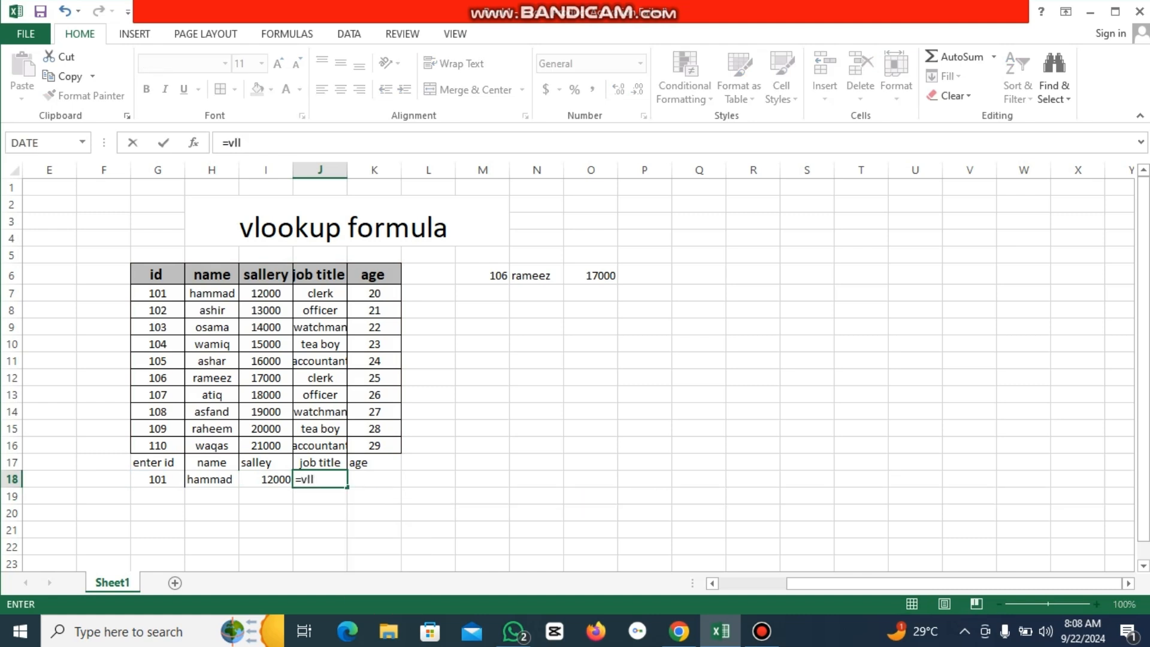
key("BackSpace")
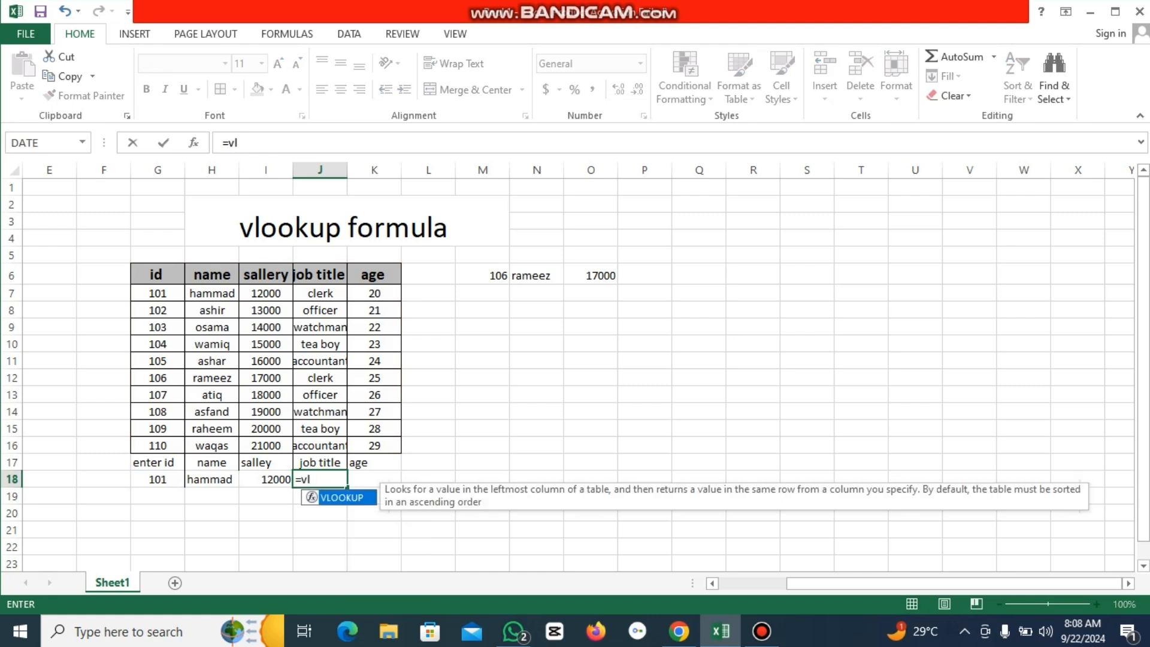
key("Tab")
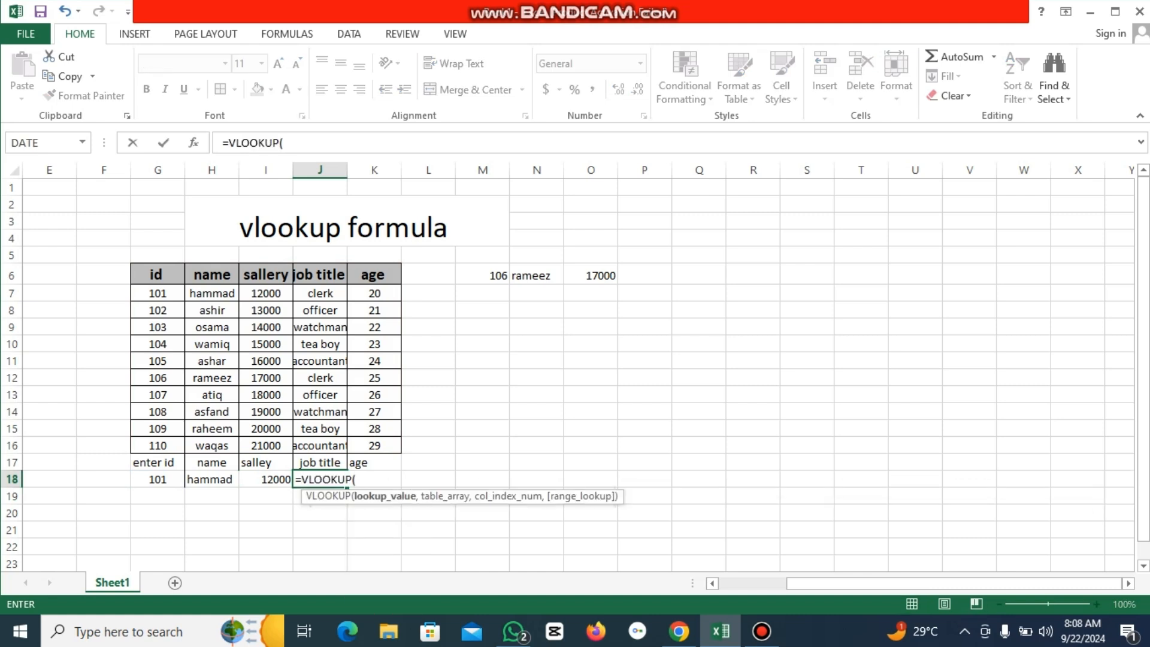
left_click(157, 479)
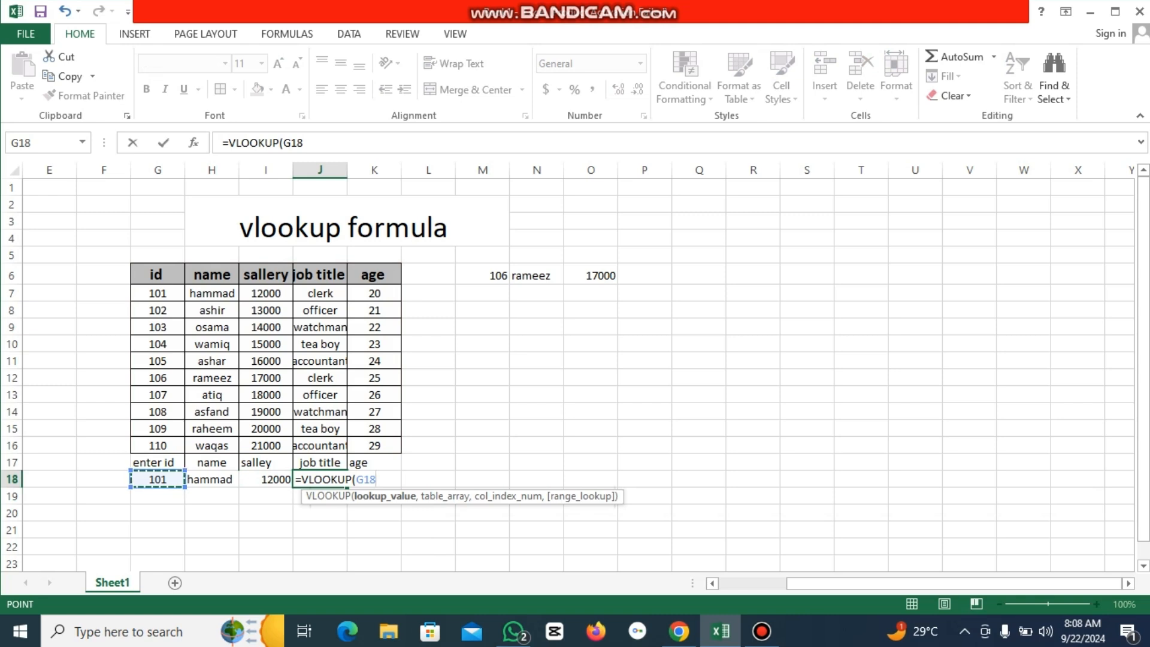
type(",")
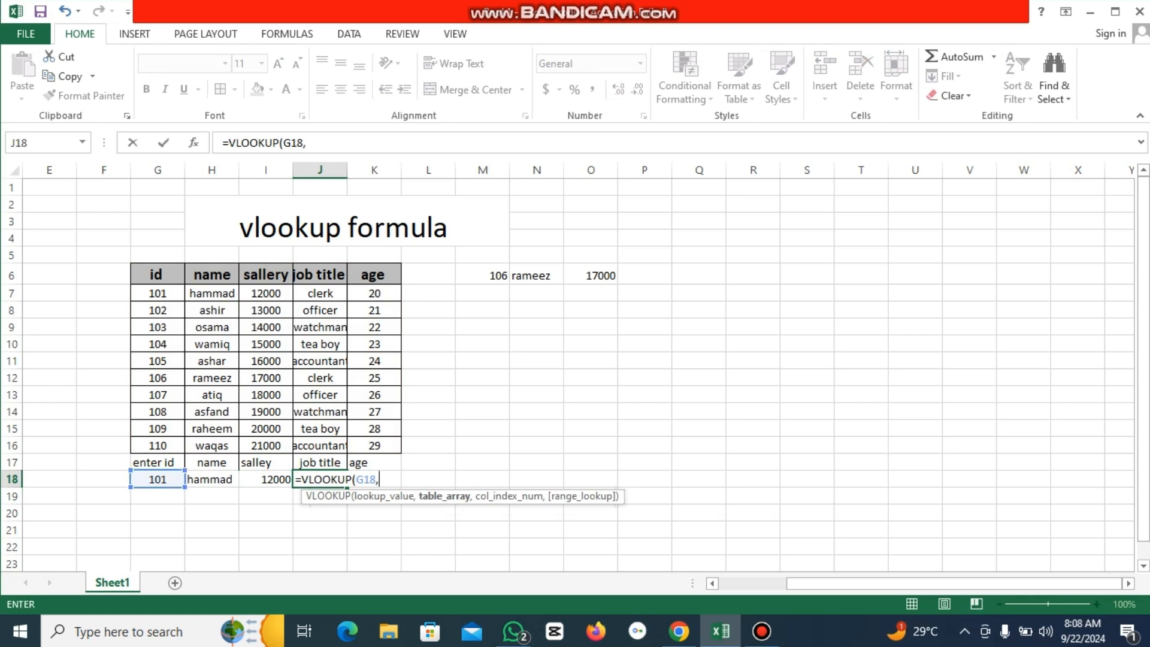
left_click_drag(158, 275, 387, 447)
type(",")
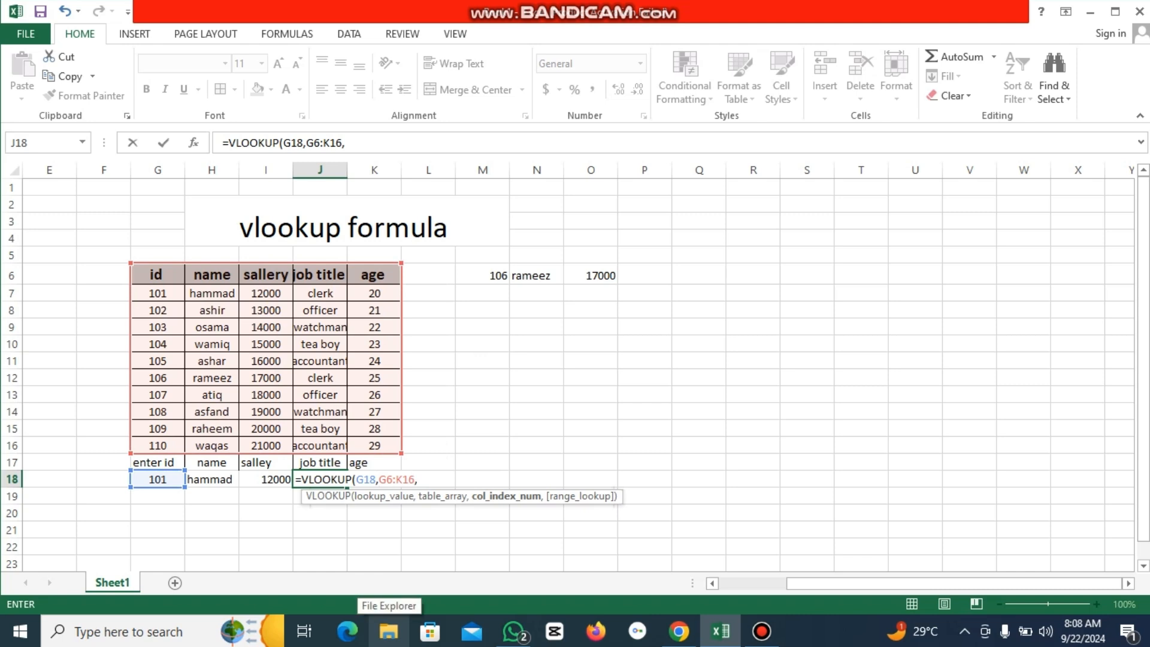
type("4,")
key("Down")
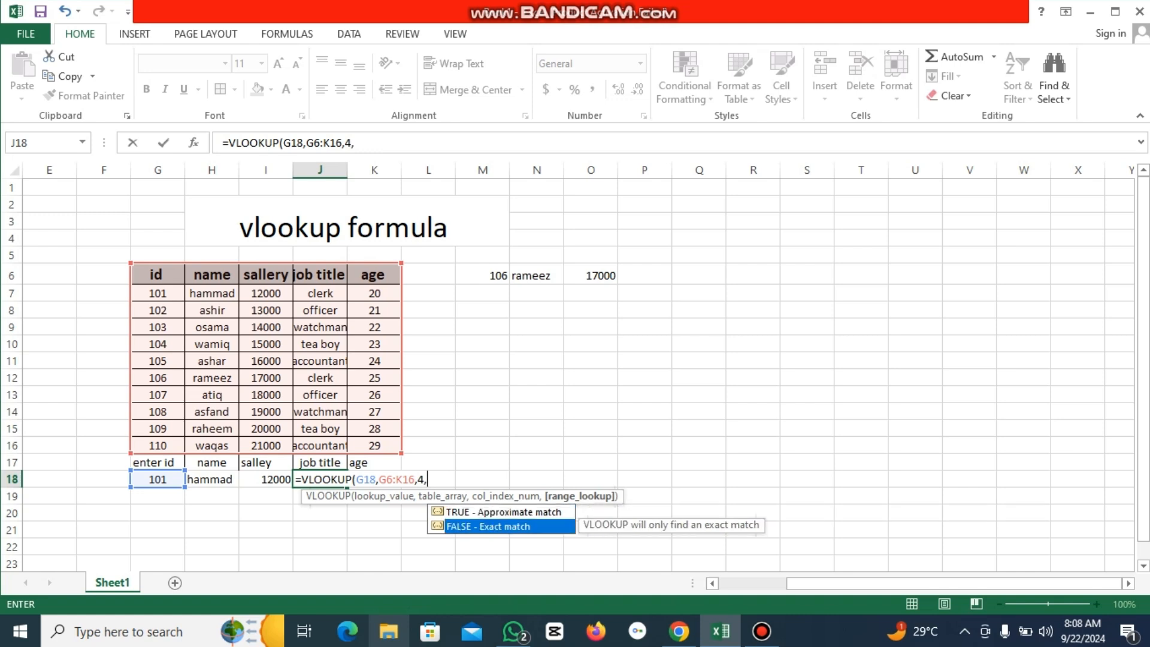
key("Tab")
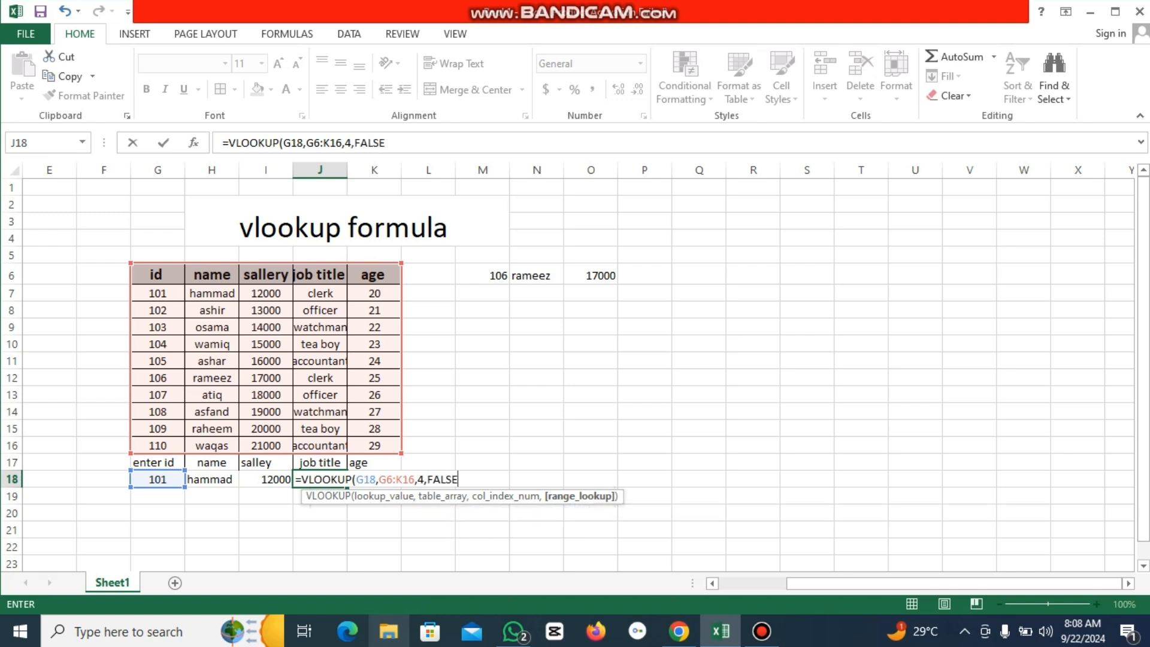
type(")")
key("Return")
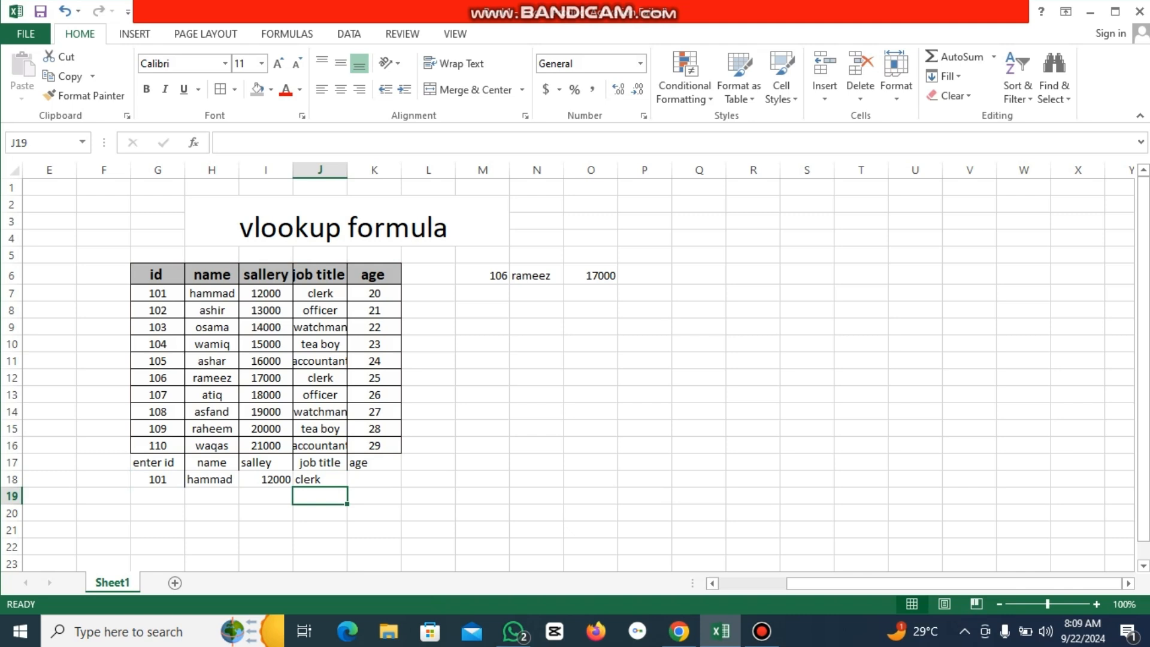
Step: Enter the formula =VLOOKUP(G18,G6:K16,5,FALSE) in cell K18 to return the age for the id in G18
left_click(375, 479)
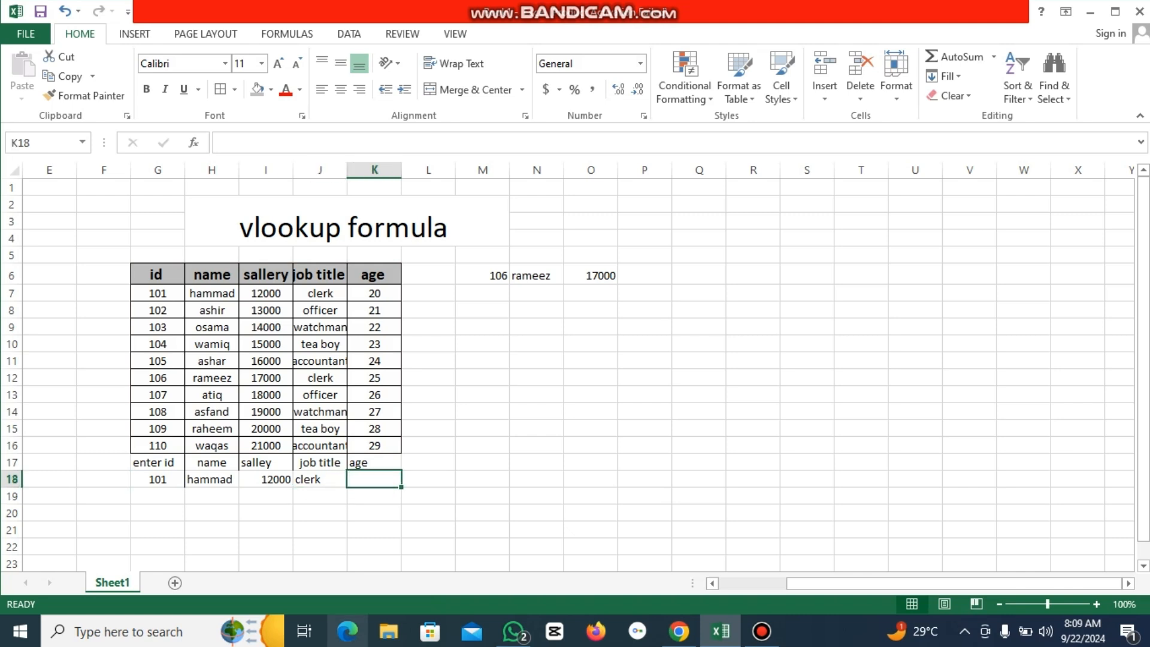
type("=vloo")
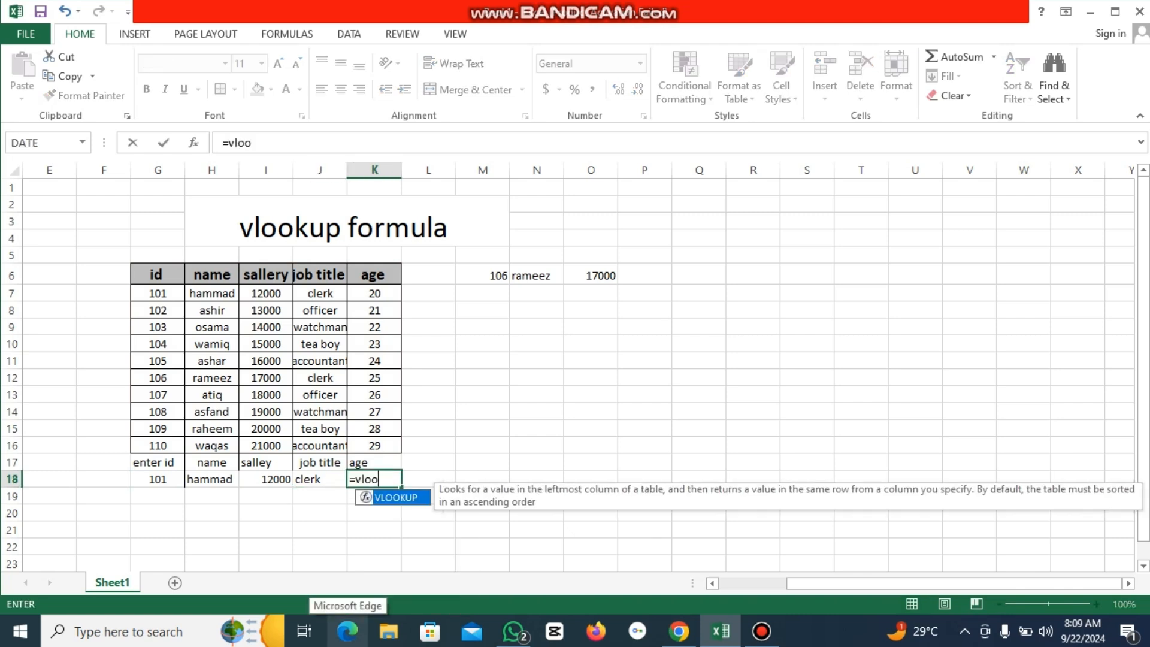
key("Tab")
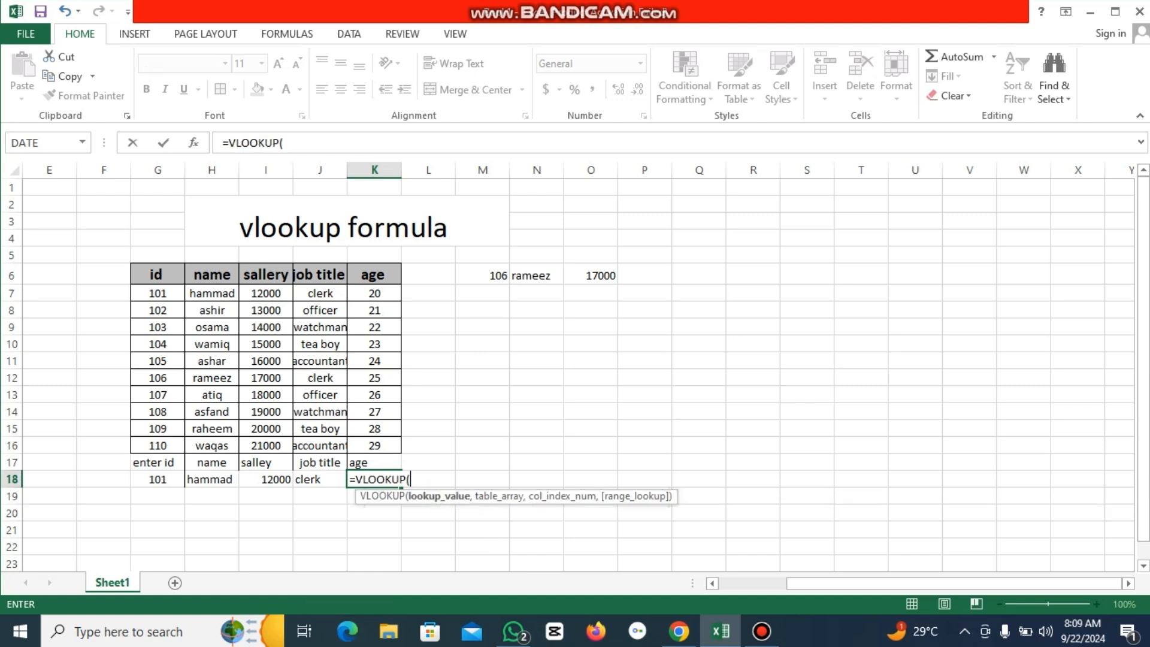
left_click(158, 480)
type(",")
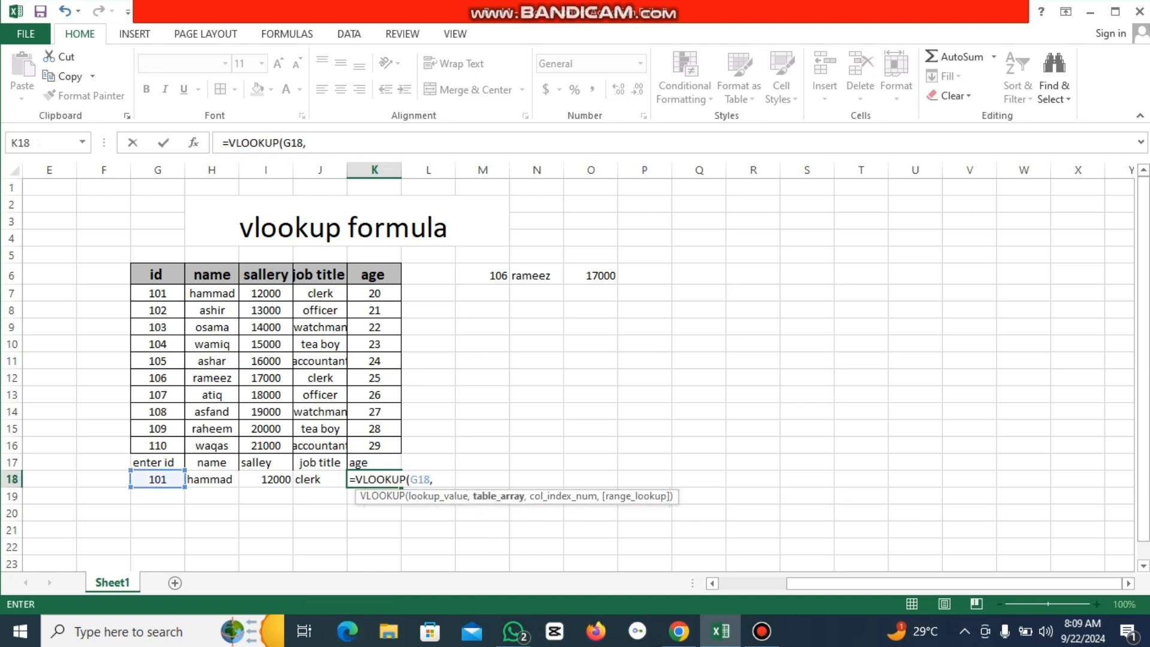
left_click_drag(158, 275, 377, 447)
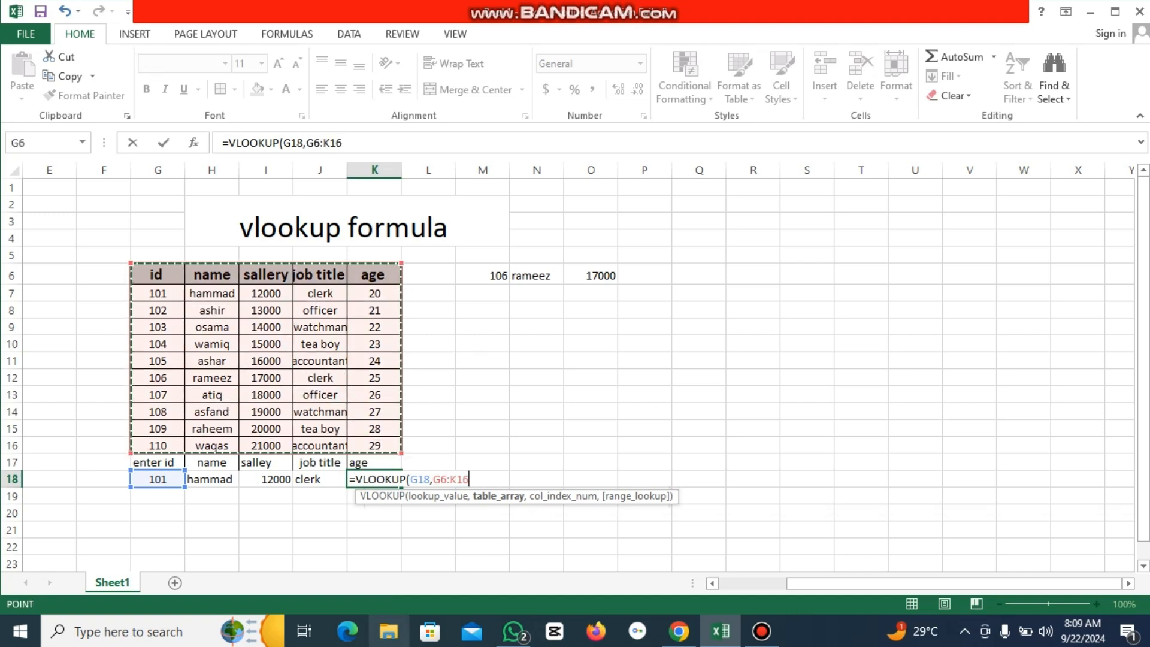
type(",")
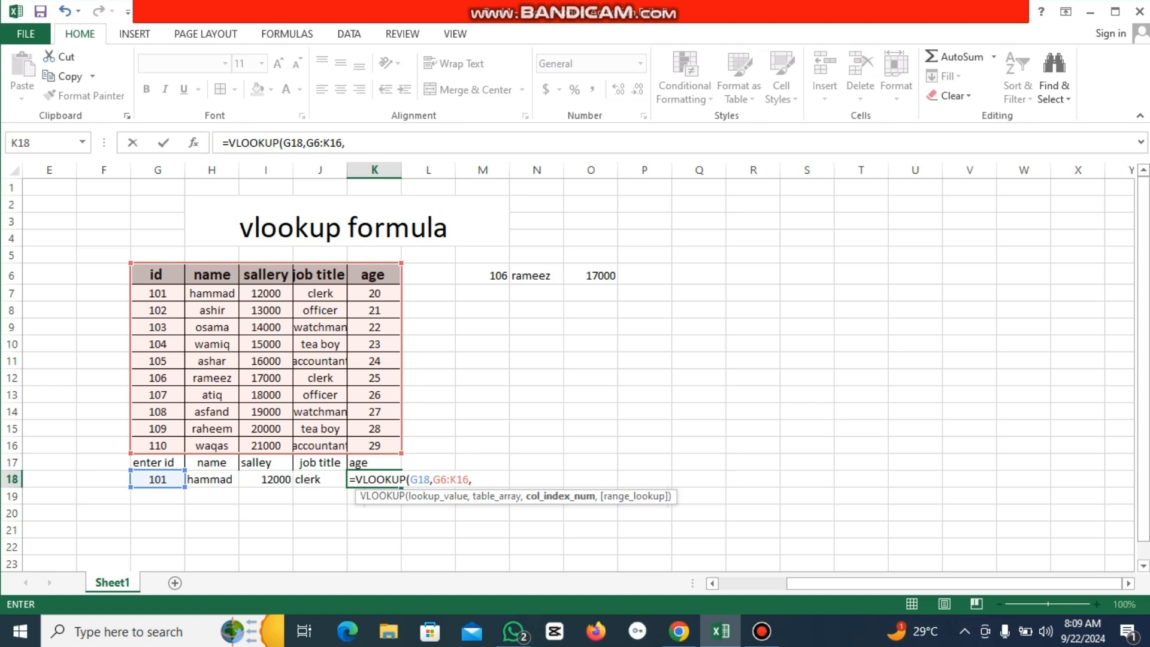
type("5,")
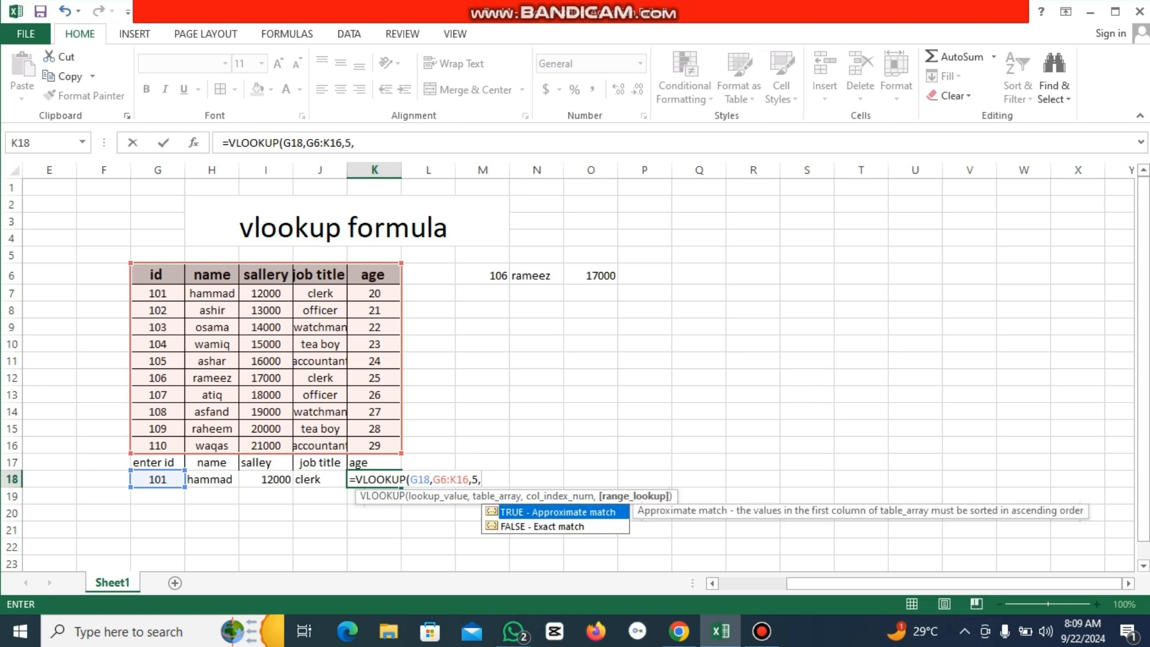
key("Down")
key("Tab")
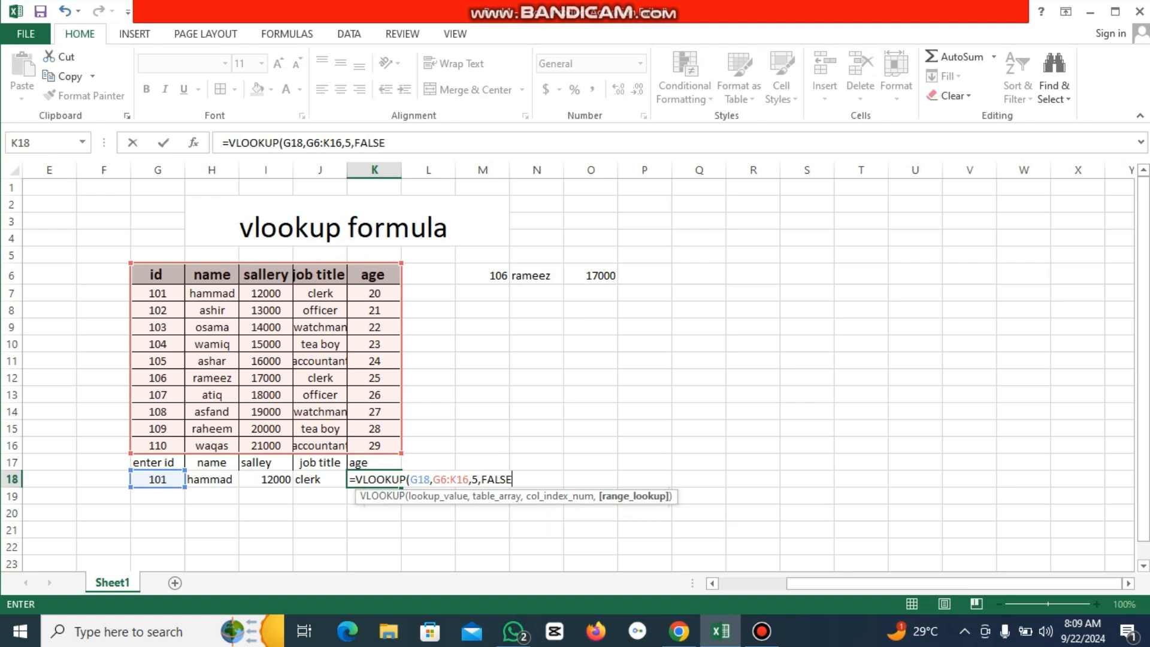
type(")")
key("Return")
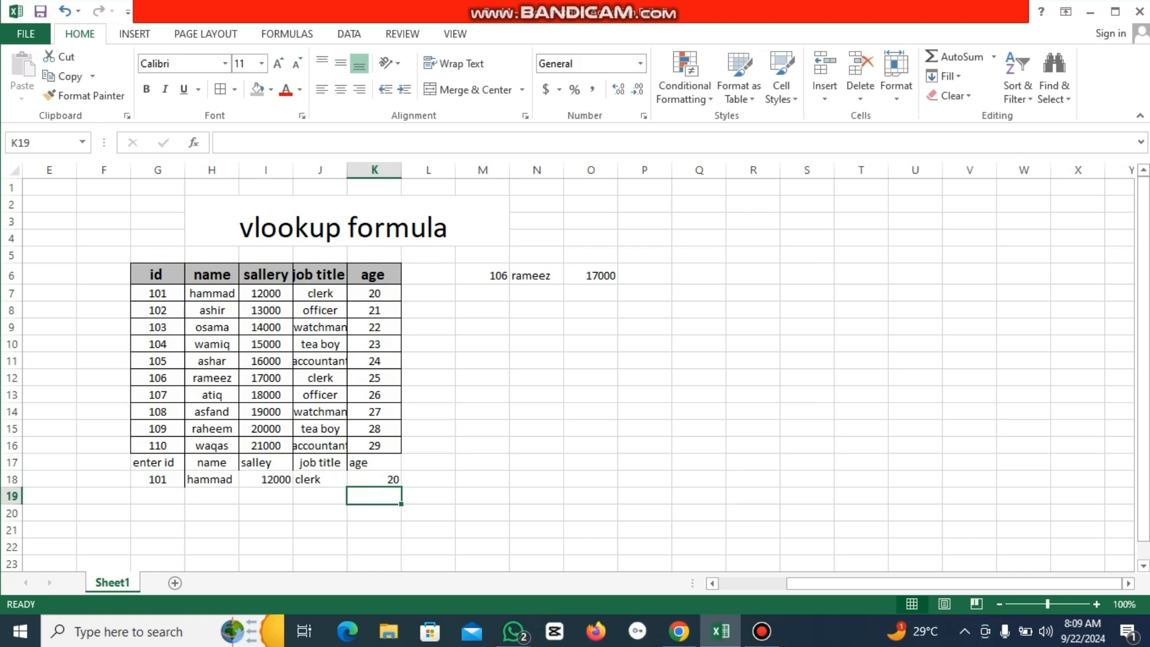
Step: Give the lookup labels in G17:K17 a medium grey fill and increase their font size to 14
left_click_drag(156, 462, 378, 462)
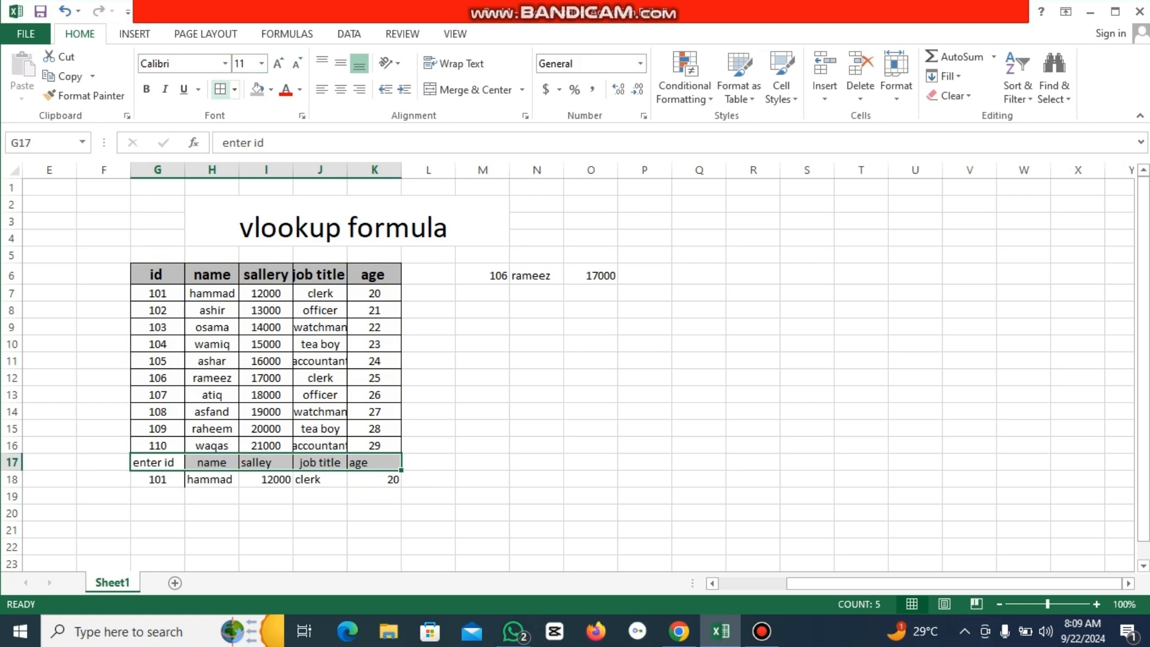
left_click(271, 89)
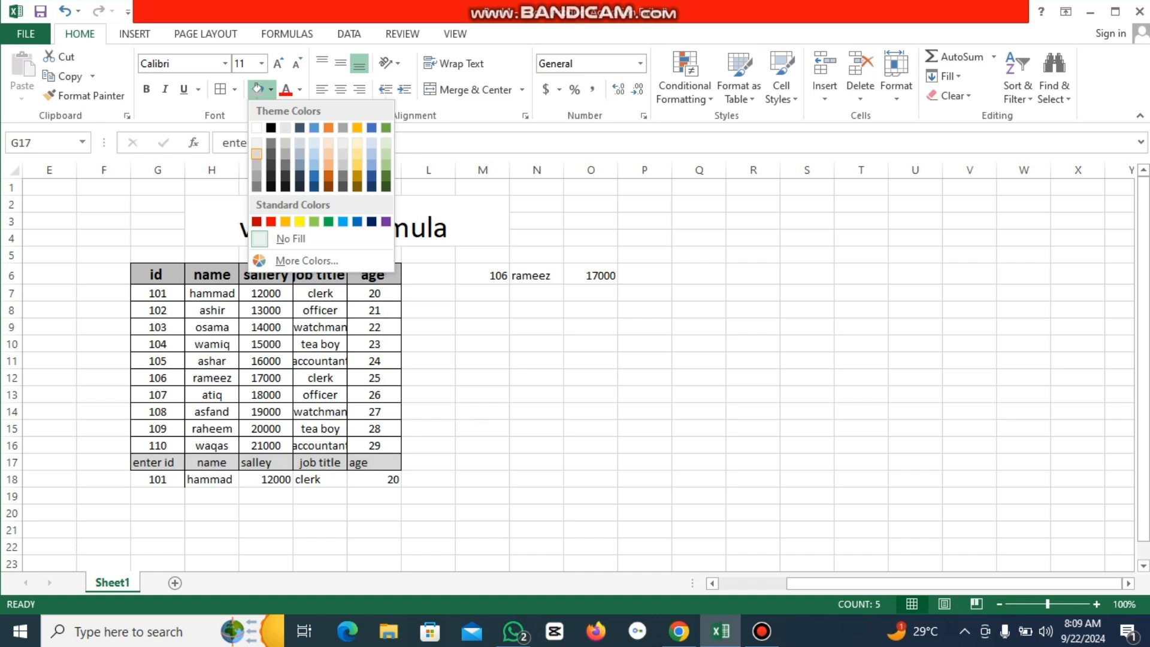
left_click(256, 165)
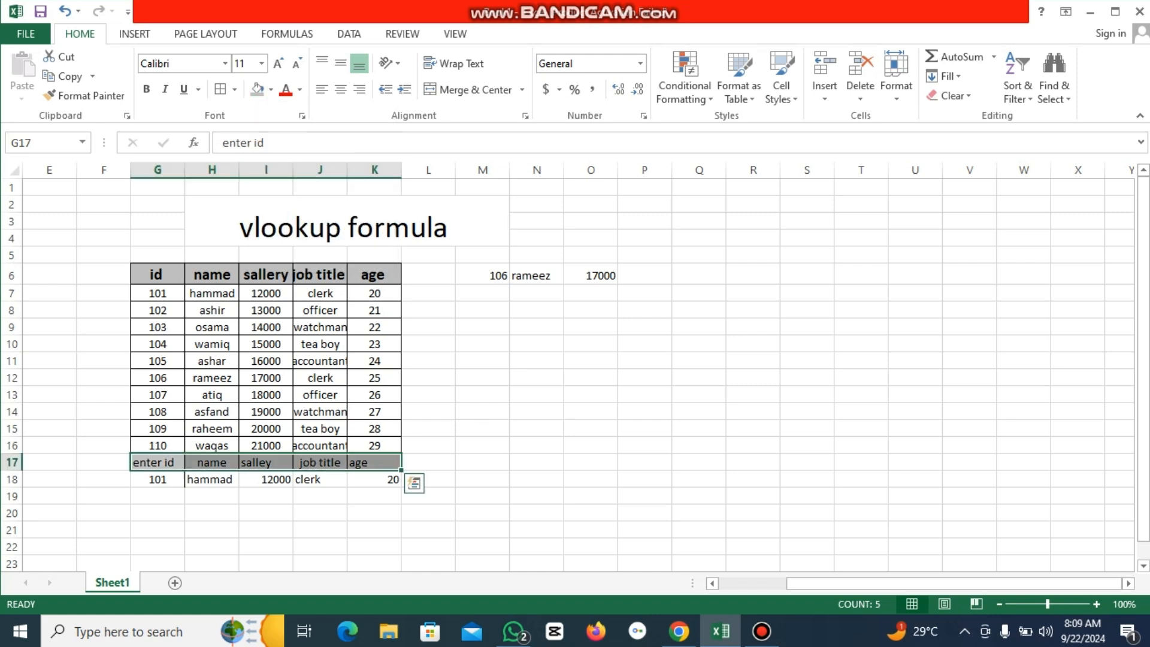
left_click(278, 63)
left_click(278, 63)
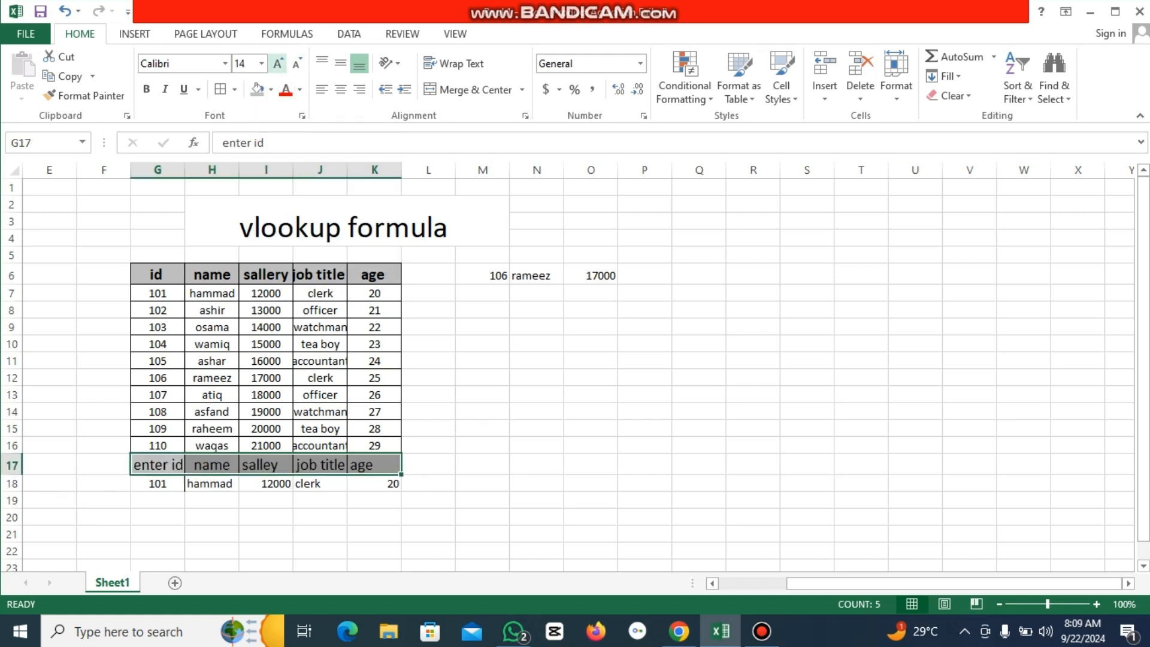
Step: Make the lookup labels in G17:K17 bold and horizontally centred at font size 14
left_click(278, 63)
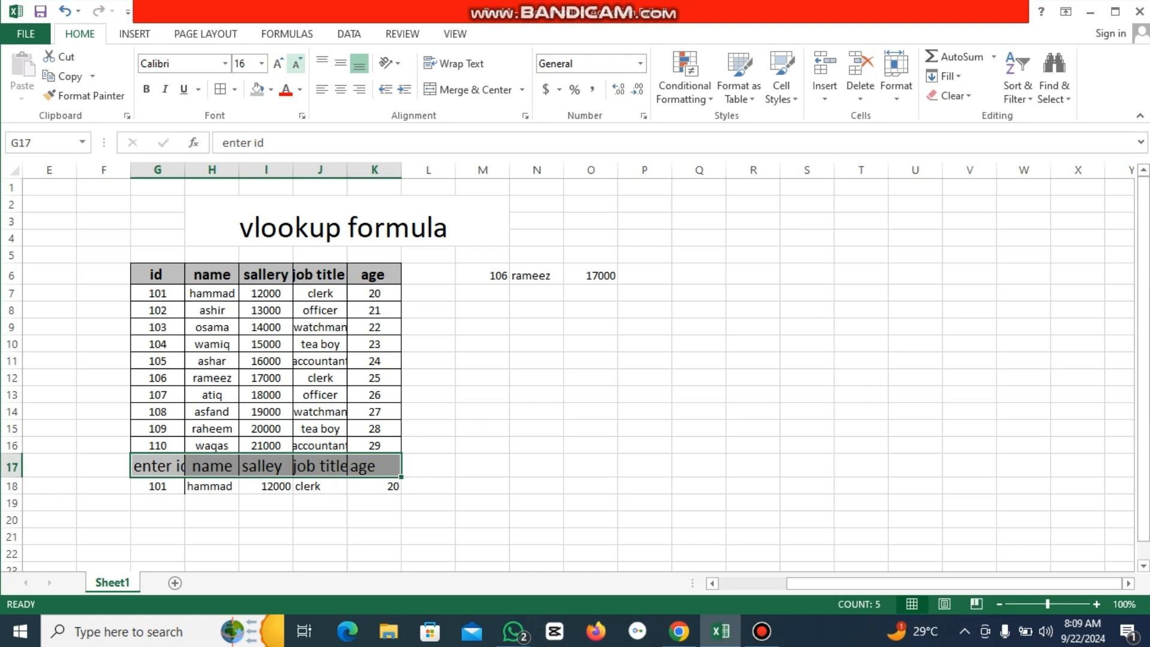
left_click(296, 63)
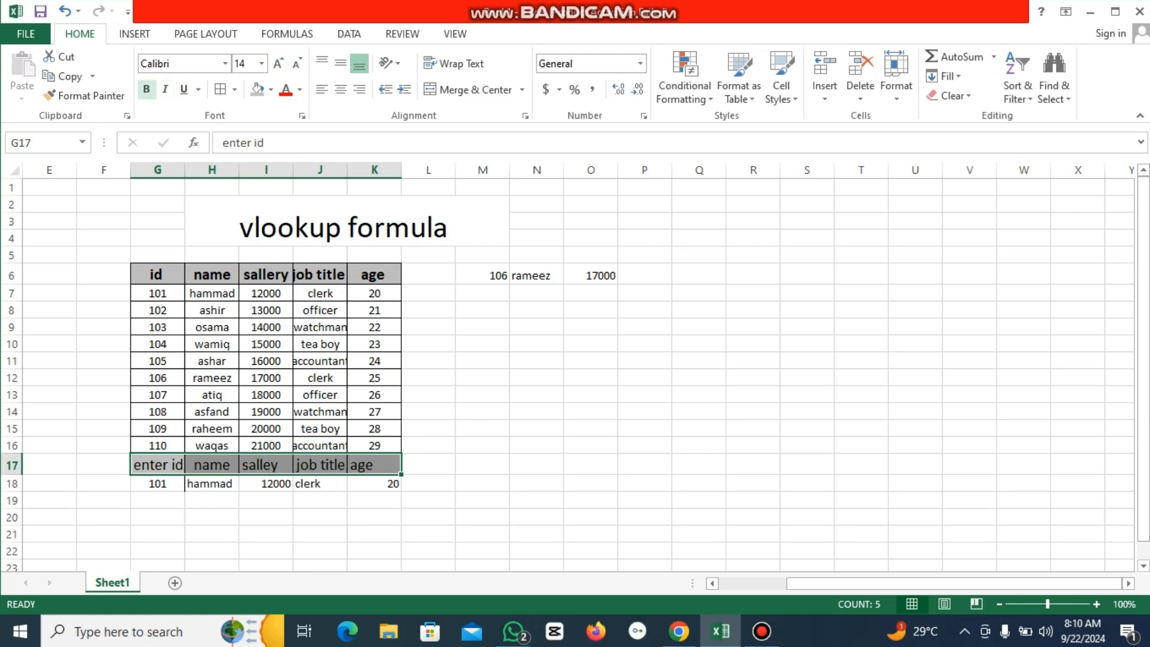
left_click(147, 89)
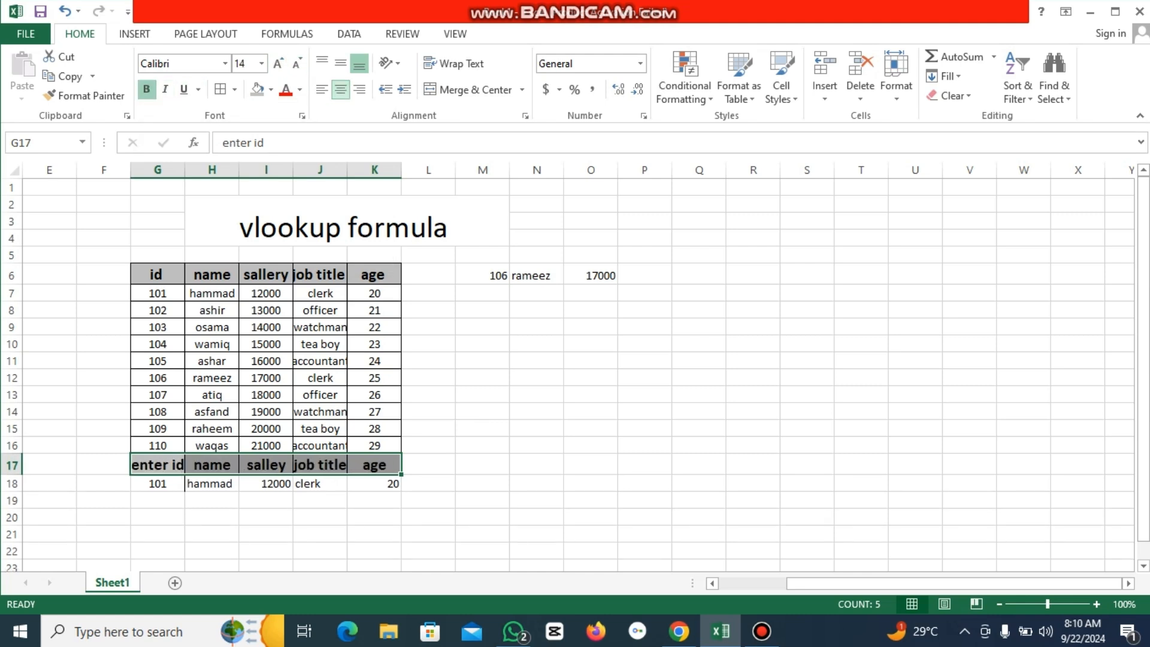
Step: Apply all borders to the lookup labels and result row in G17:K18
left_click_drag(157, 465, 374, 484)
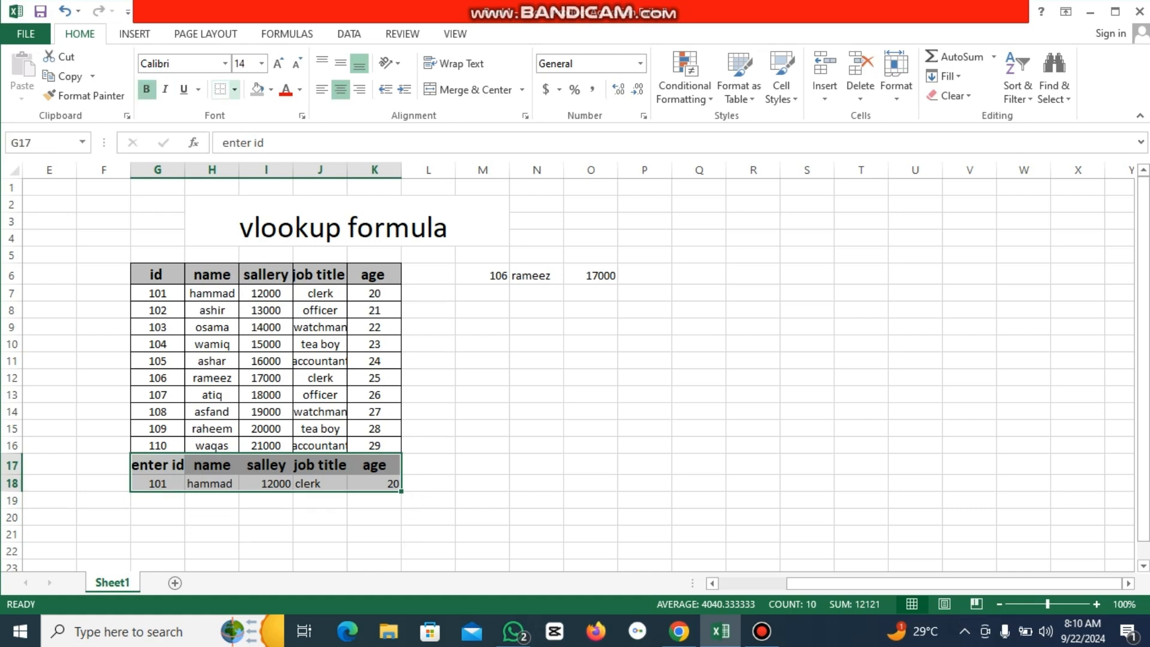
left_click(234, 90)
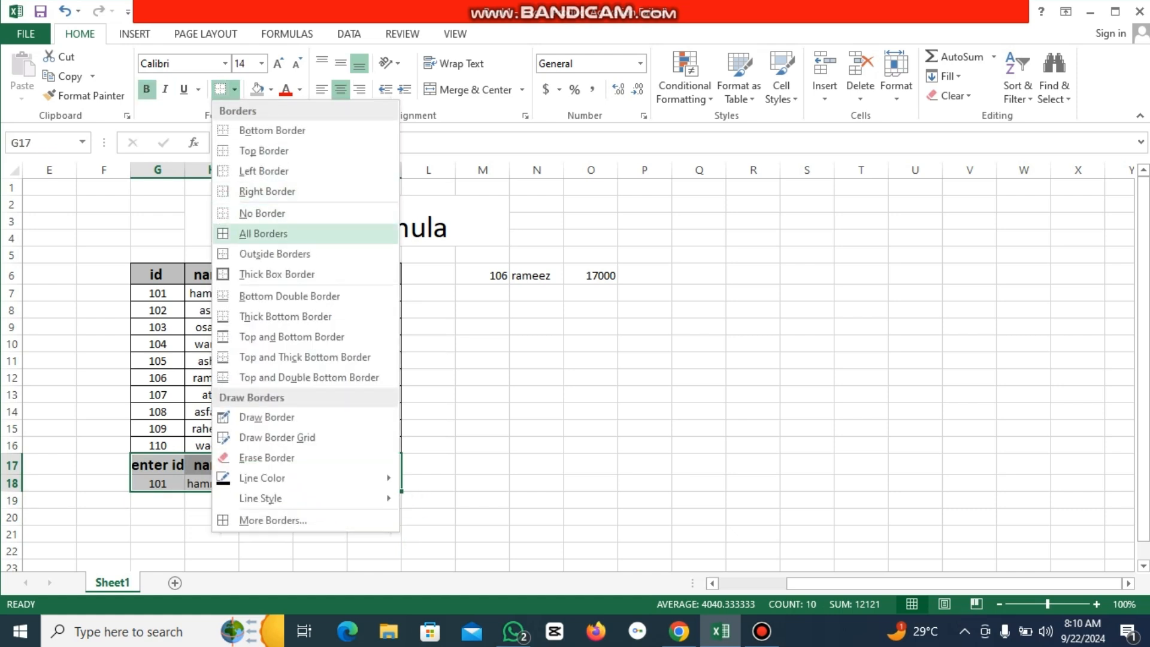
left_click(263, 233)
left_click(482, 483)
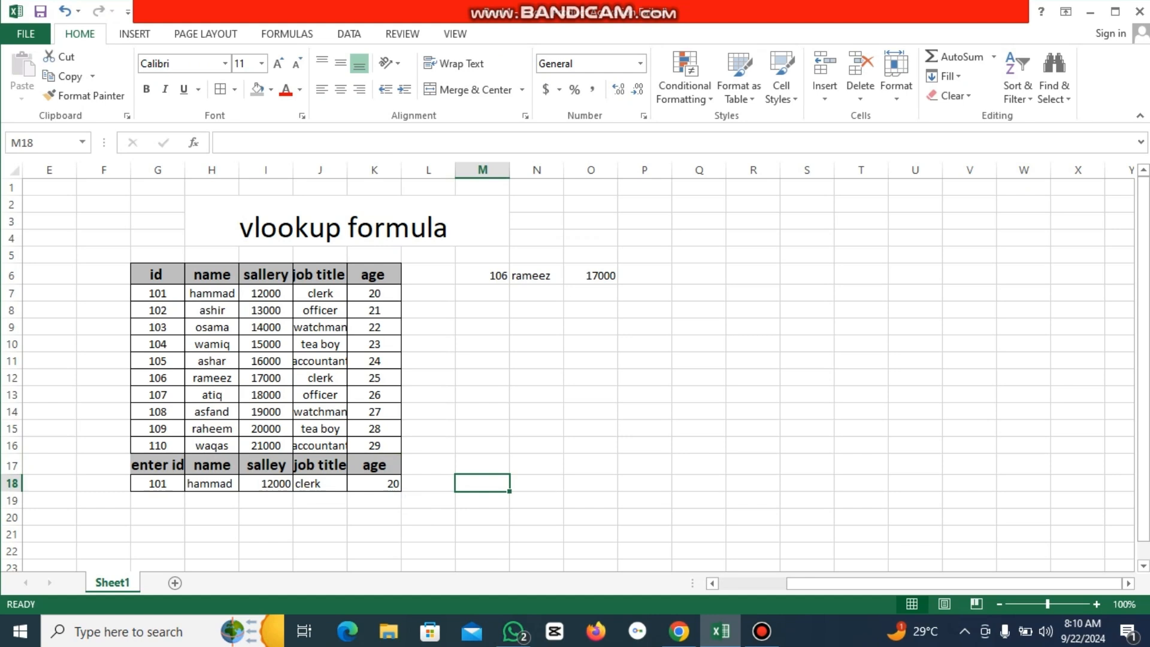
Step: Test the lookup row by entering the id 102 in cell G18
left_click(158, 483)
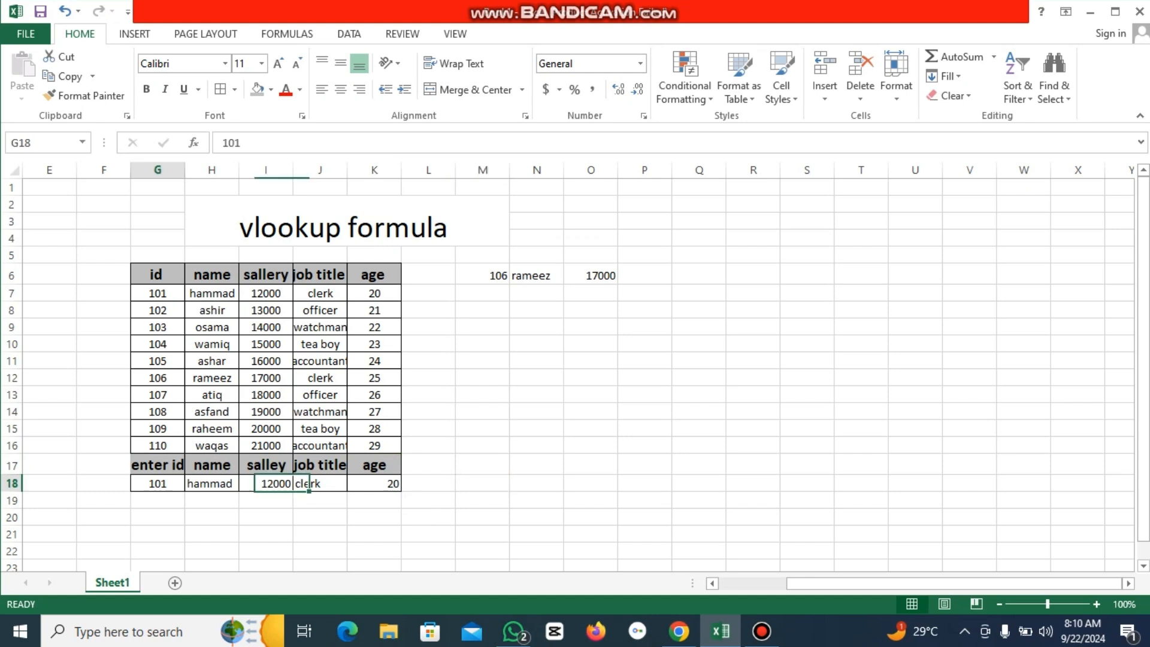
type("10")
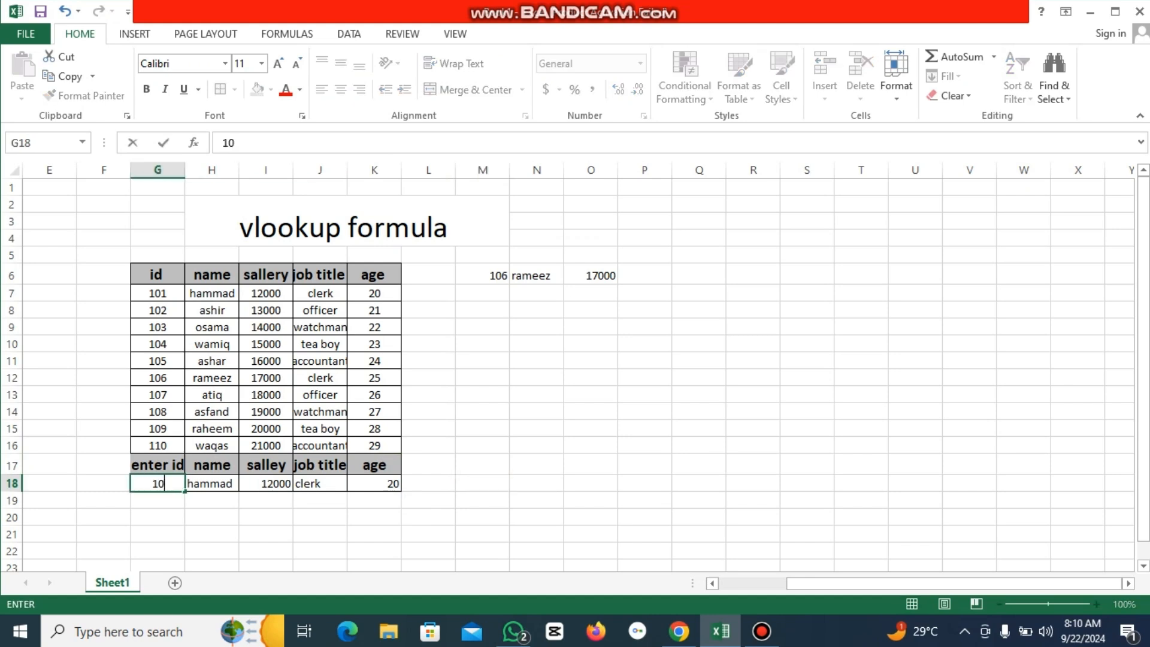
type("2")
key("Return")
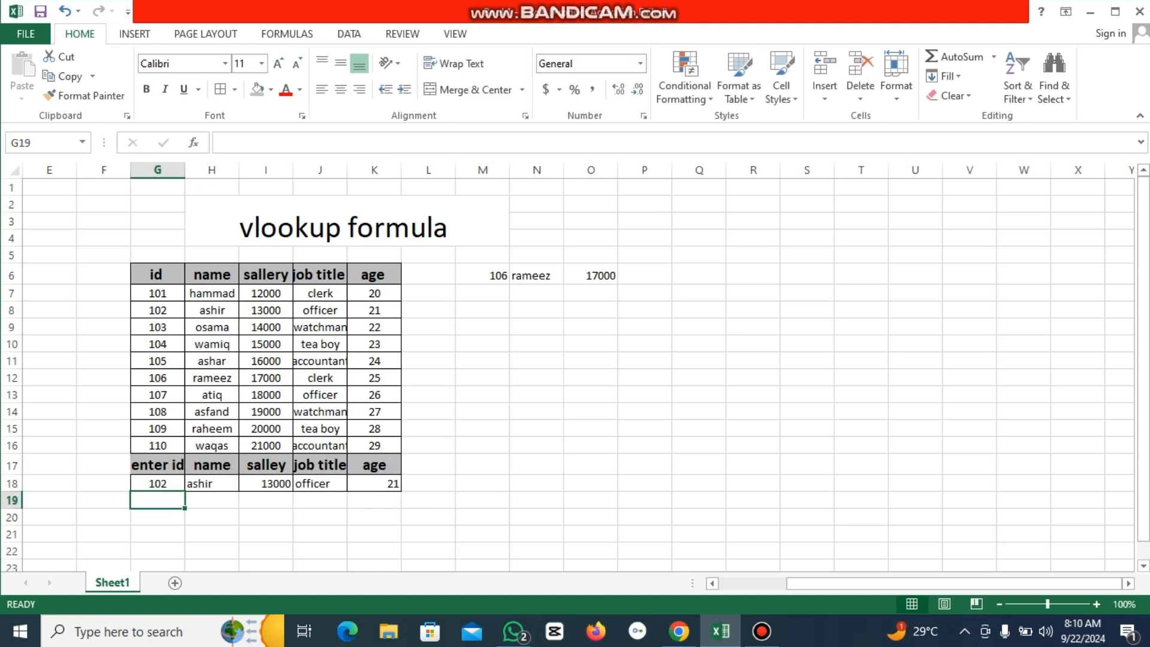
Step: Set the lookup id in cell G18 to 108 to retrieve that employee's details
left_click(158, 483)
type("1")
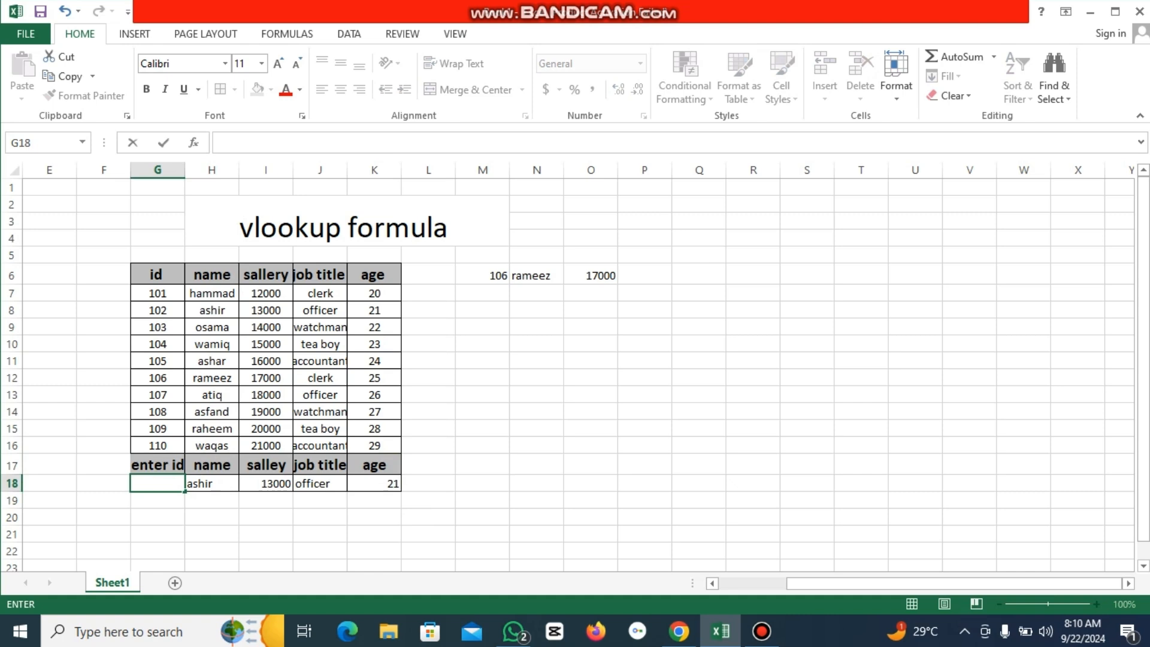
type("08")
key("Return")
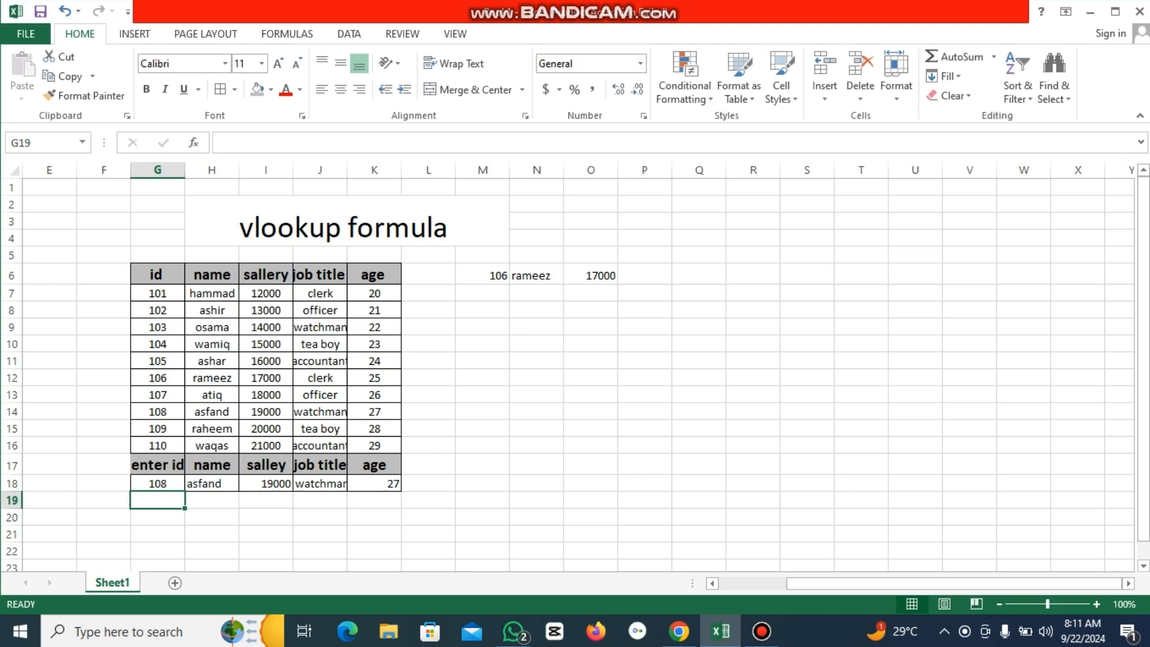
left_click(158, 483)
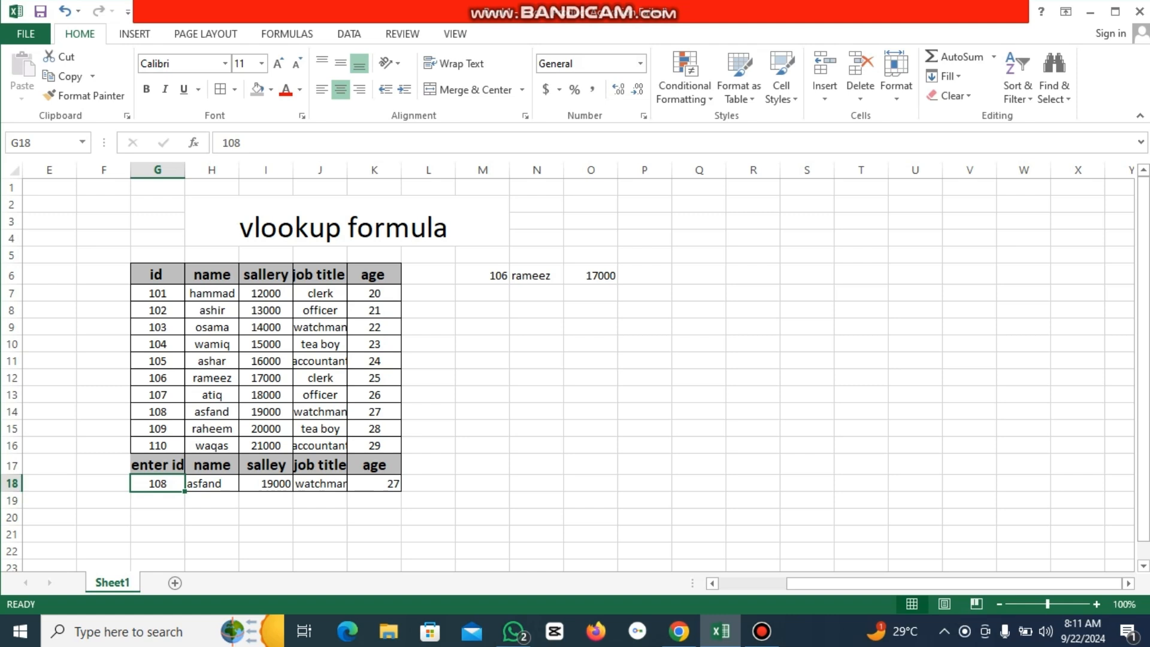
mouse_move(761, 631)
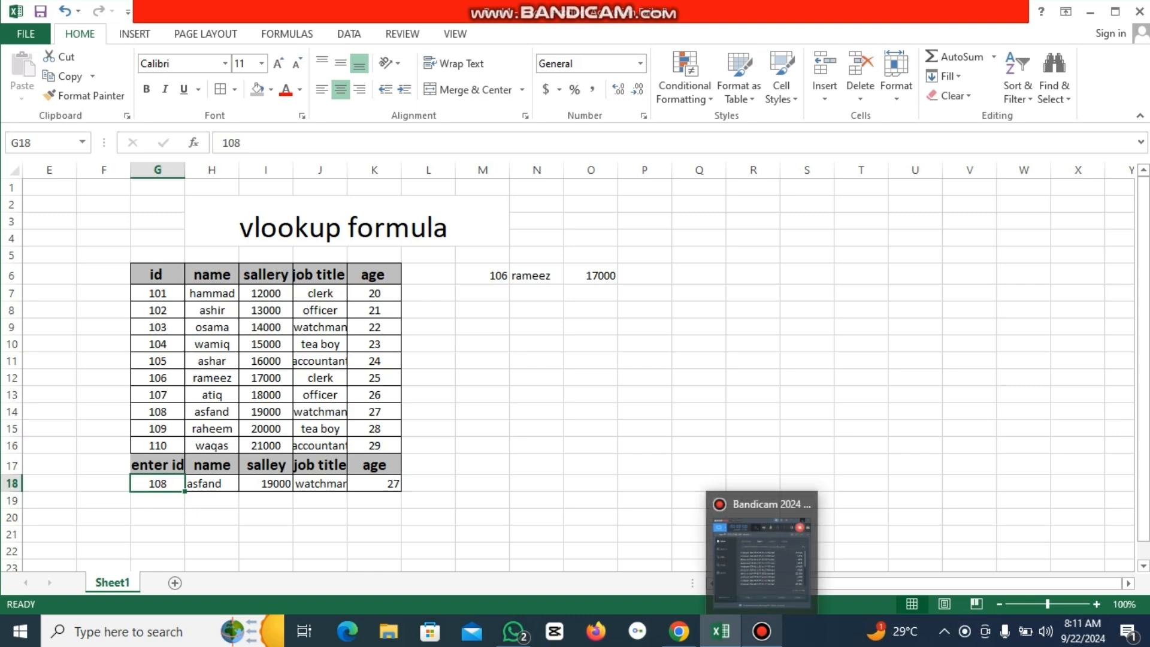